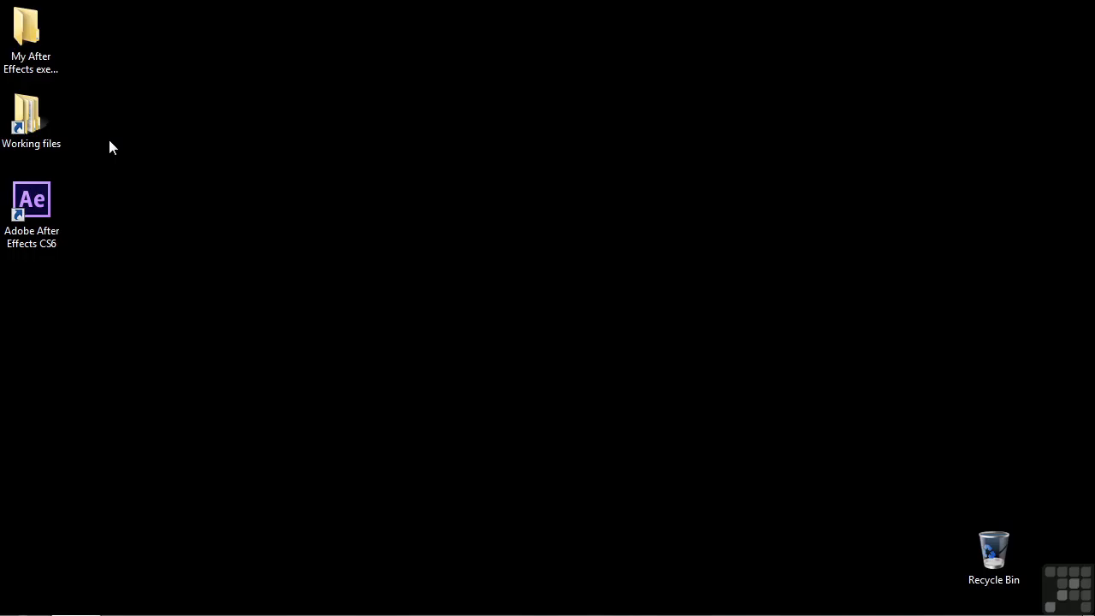
Open the project 1501-expressions.aep from the After Effects projects folder in Working files.
double_click(47, 125)
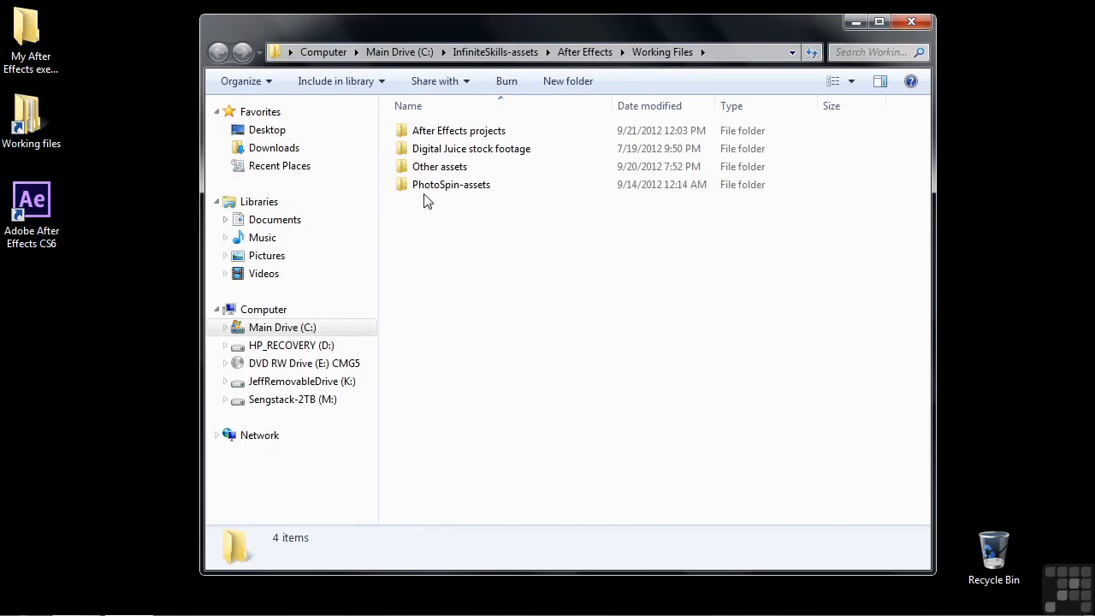
double_click(462, 130)
scroll(525, 445, down, 7)
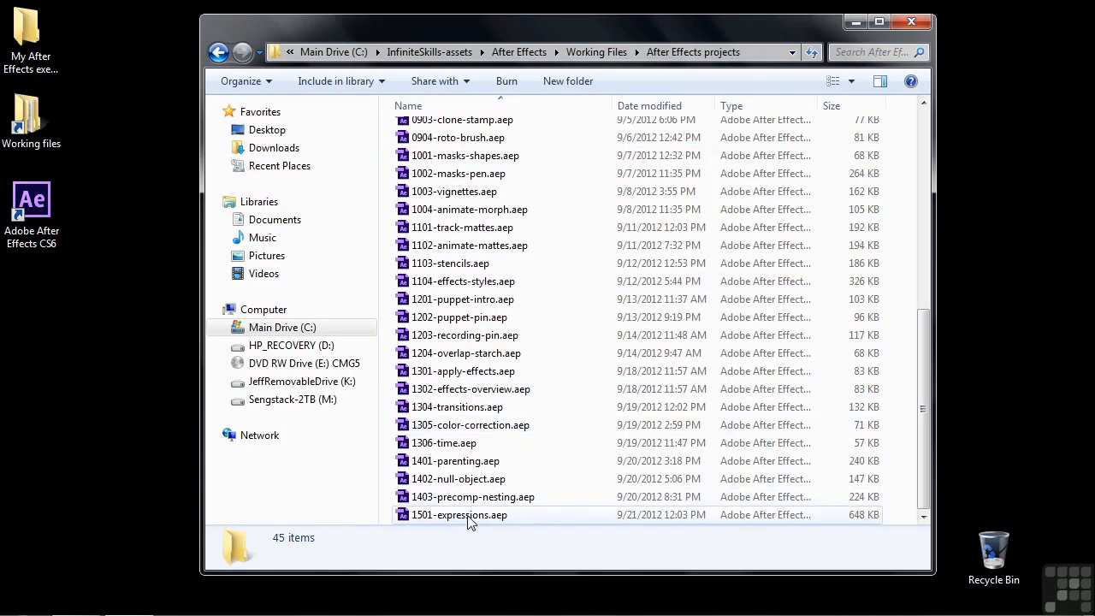
double_click(438, 517)
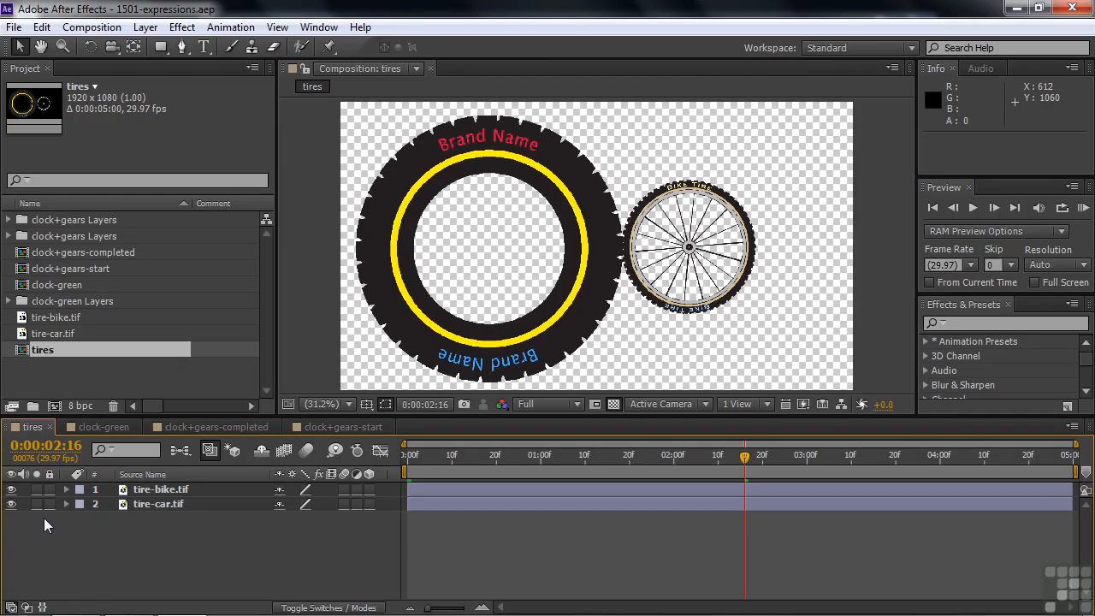
Scrub through the clock+gears-completed and clock+gears-start compositions to compare their motion.
click(171, 428)
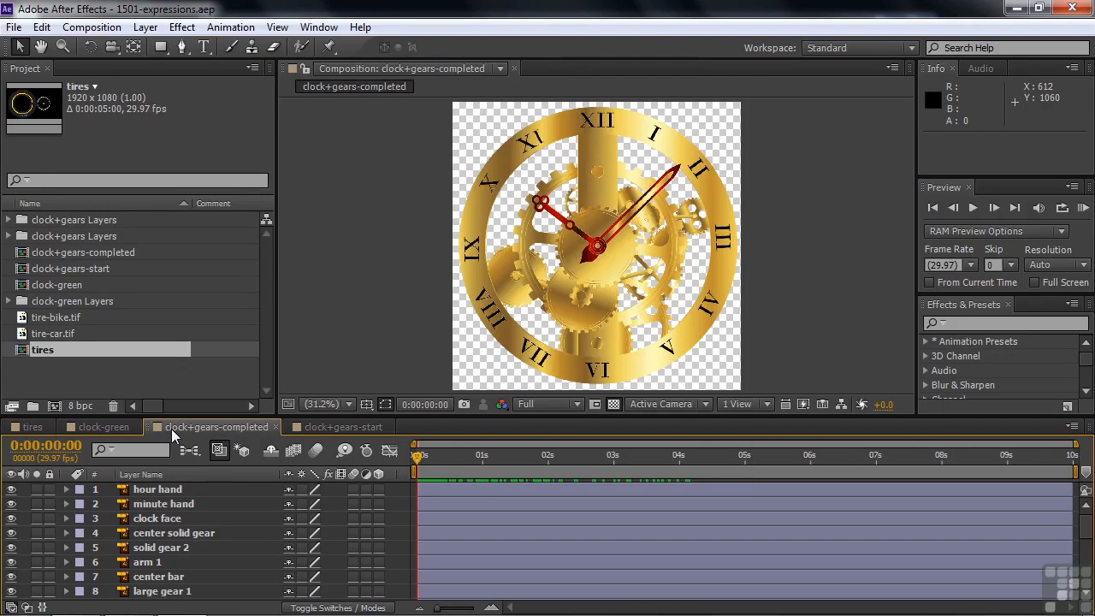
mouse_move(416, 466)
mouse_down()
mouse_move(733, 470)
mouse_move(404, 468)
mouse_up()
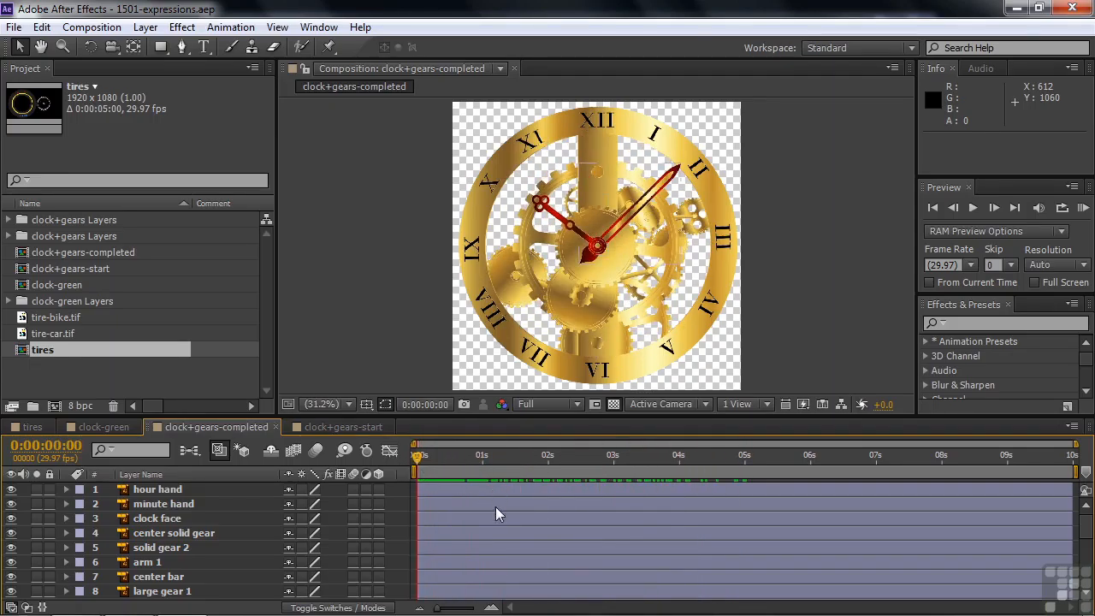
click(317, 428)
click(485, 462)
drag(539, 466, 446, 466)
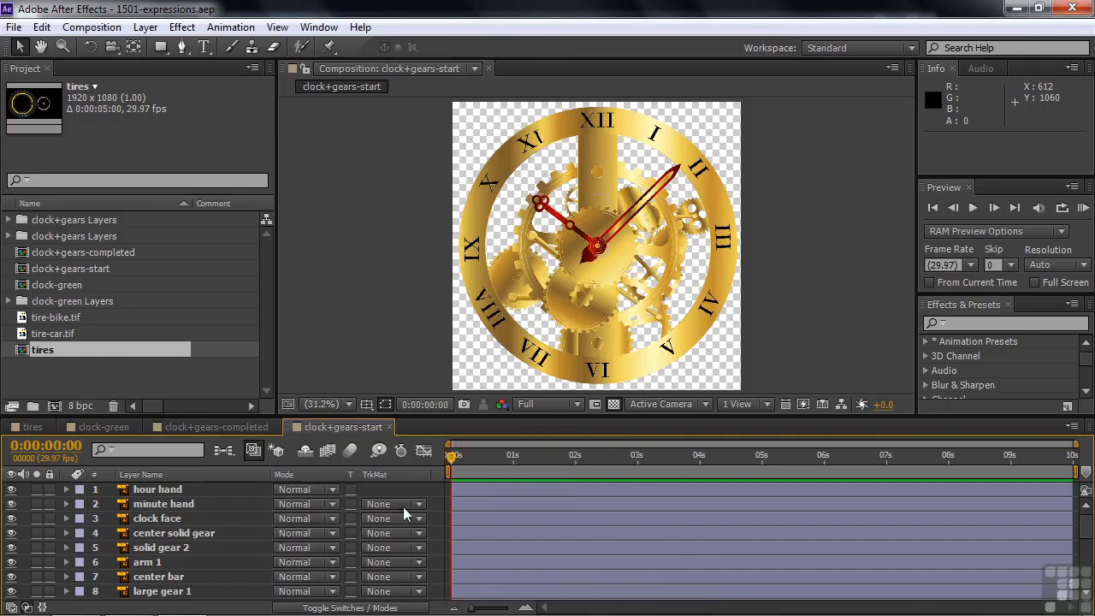
In the tires composition, set a starting Rotation keyframe for the tire-car.tif layer at 0:00:00:00.
click(33, 427)
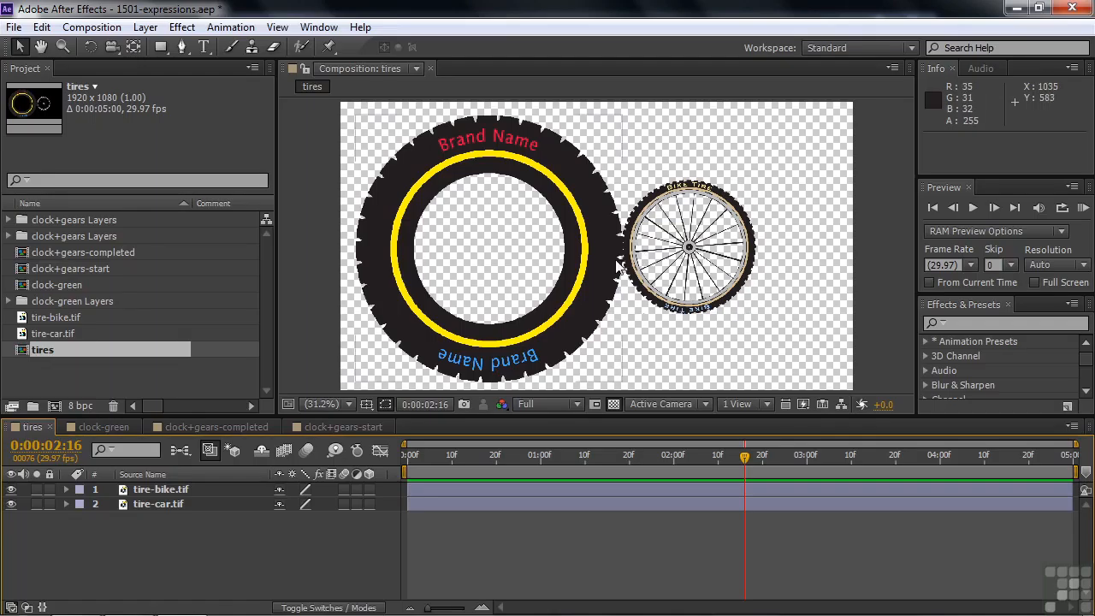
click(137, 504)
key(r)
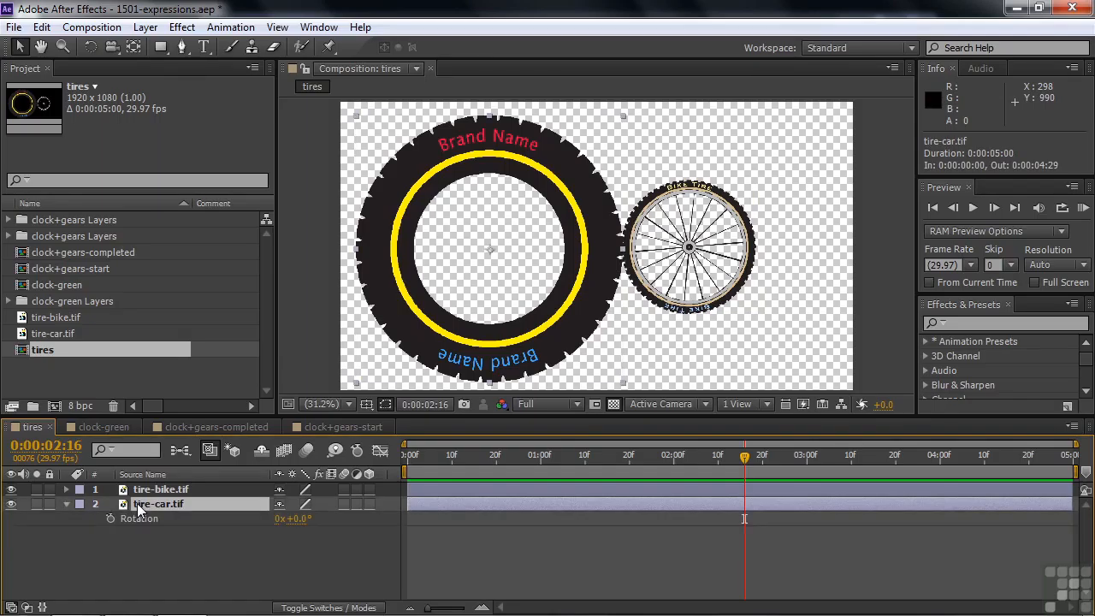
drag(747, 454, 400, 478)
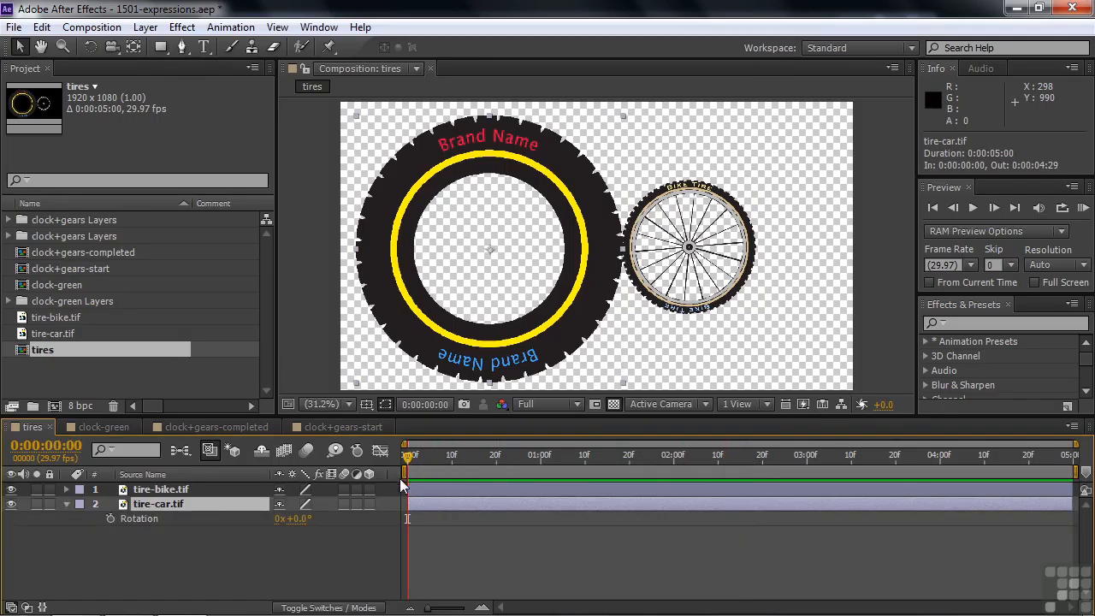
click(109, 517)
Add a Rotation keyframe of 5 full revolutions for tire-car.tif at 0:00:02:15.
drag(408, 459, 736, 475)
click(278, 518)
text(5)
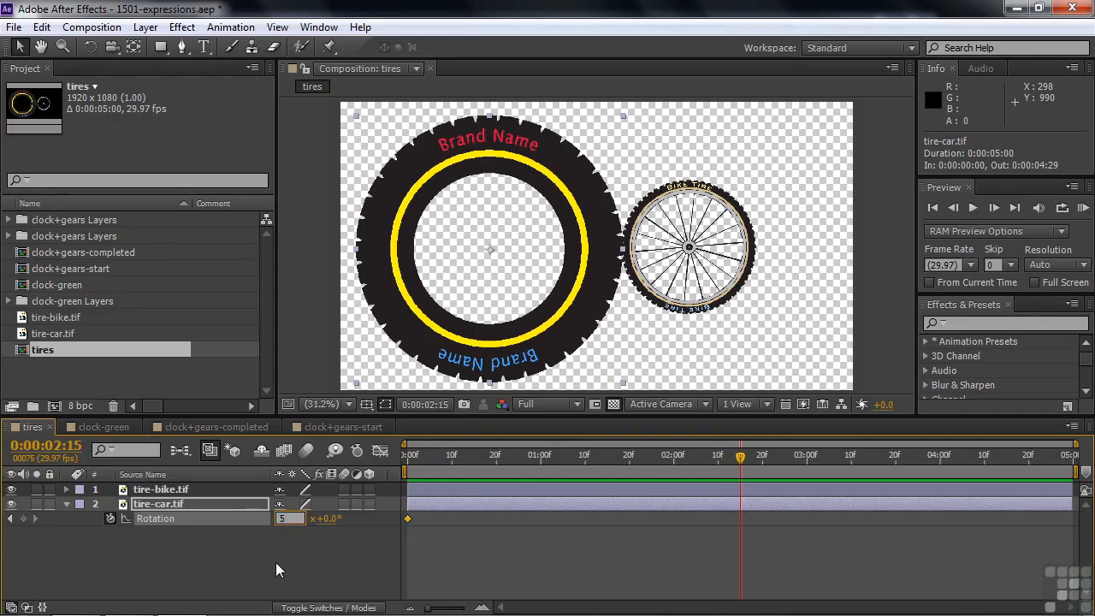
key(Tab)
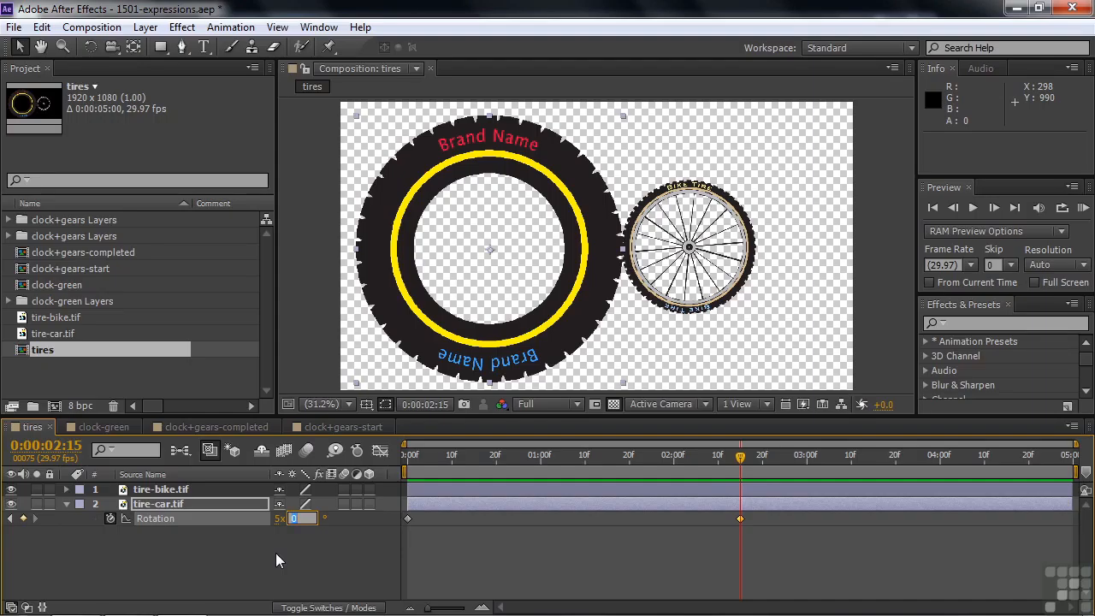
click(277, 554)
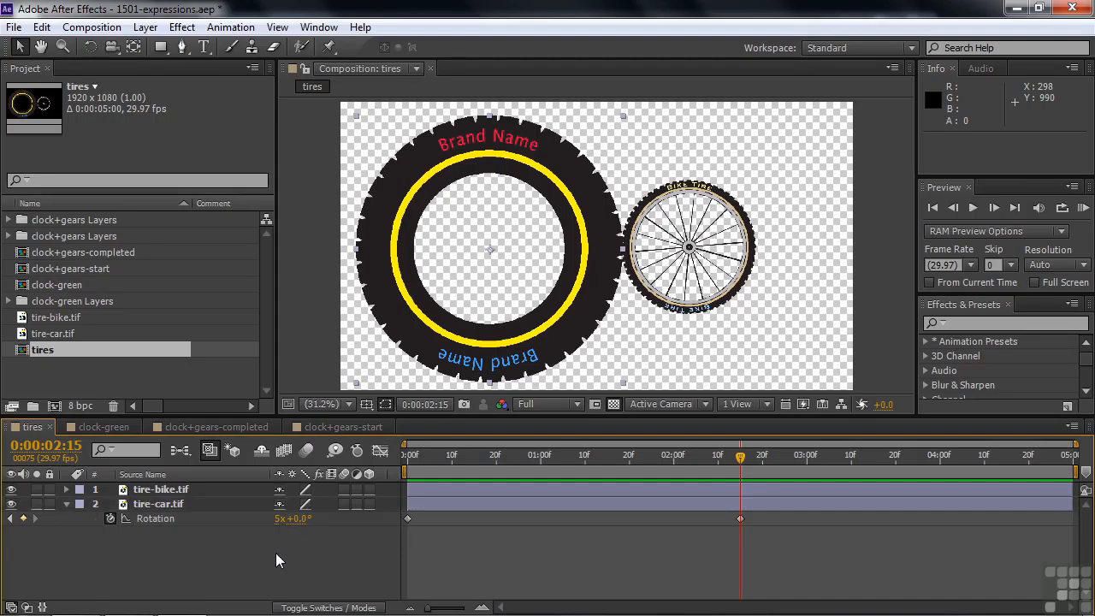
Add a Rotation keyframe of 0 revolutions for tire-car.tif at 0:00:05:00 and play the animation.
key(End)
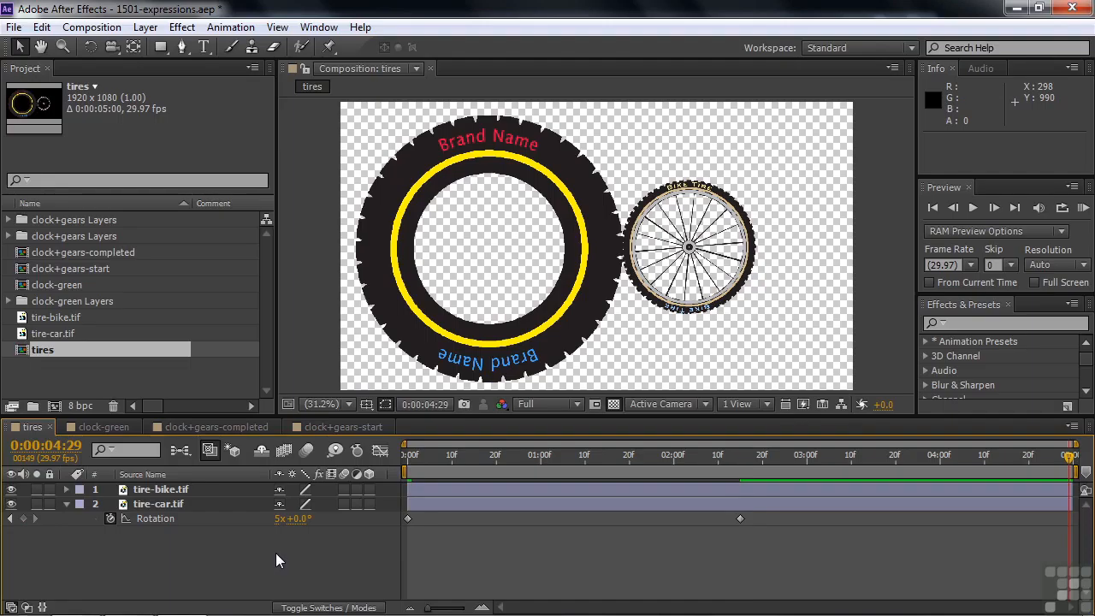
key(Page_Down)
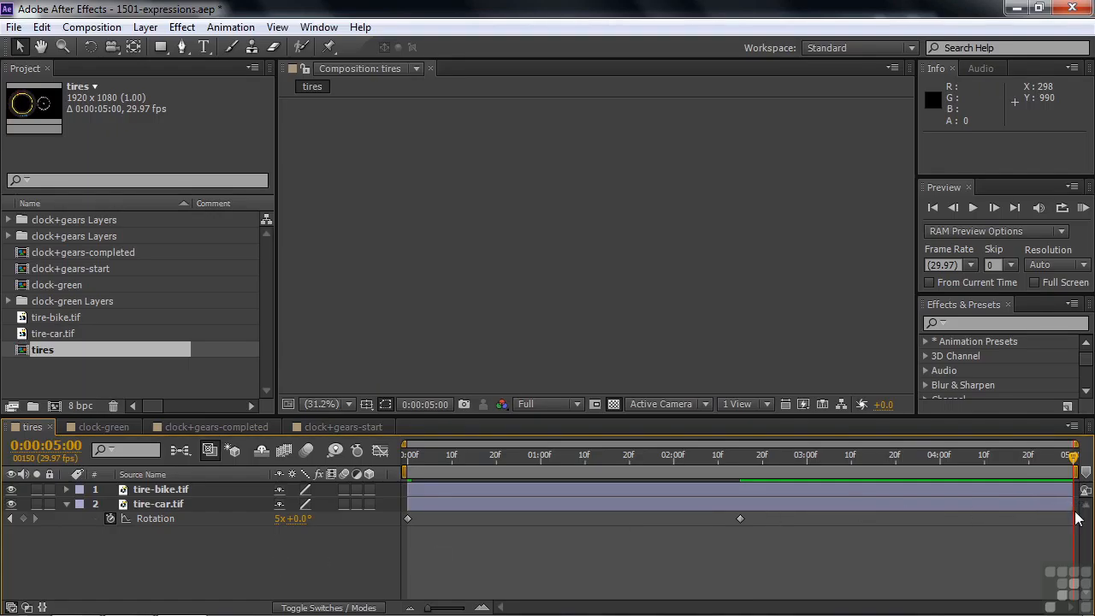
click(279, 519)
text(0)
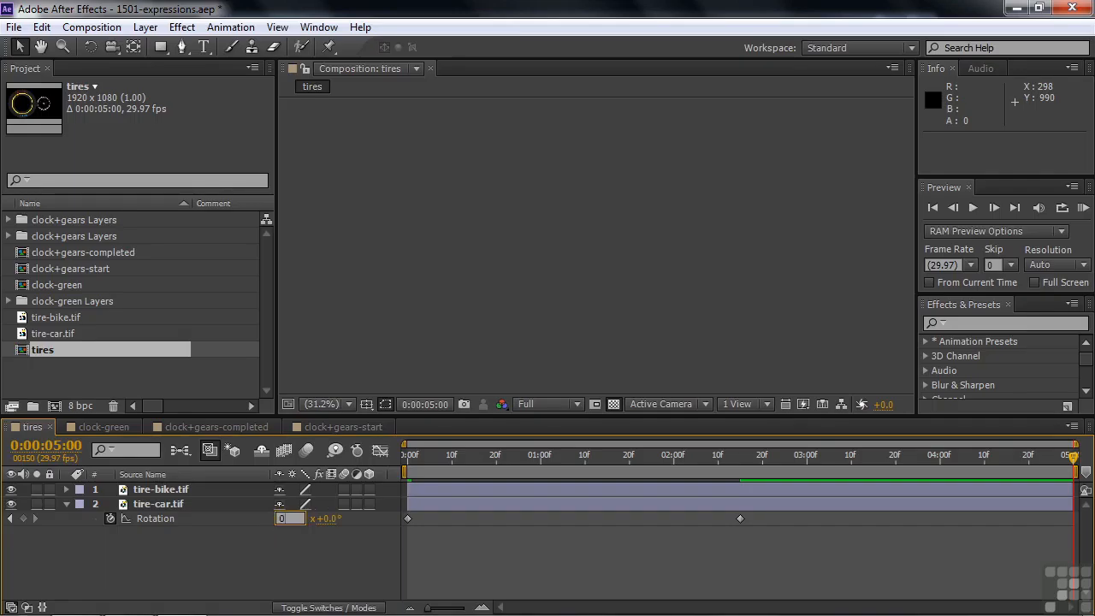
key(Tab)
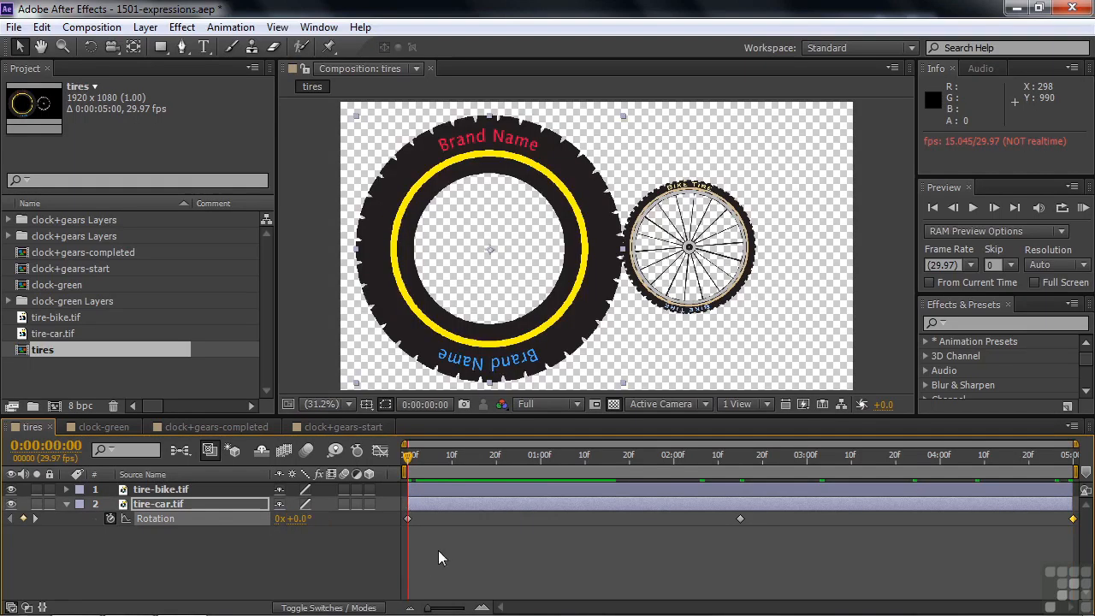
key(space)
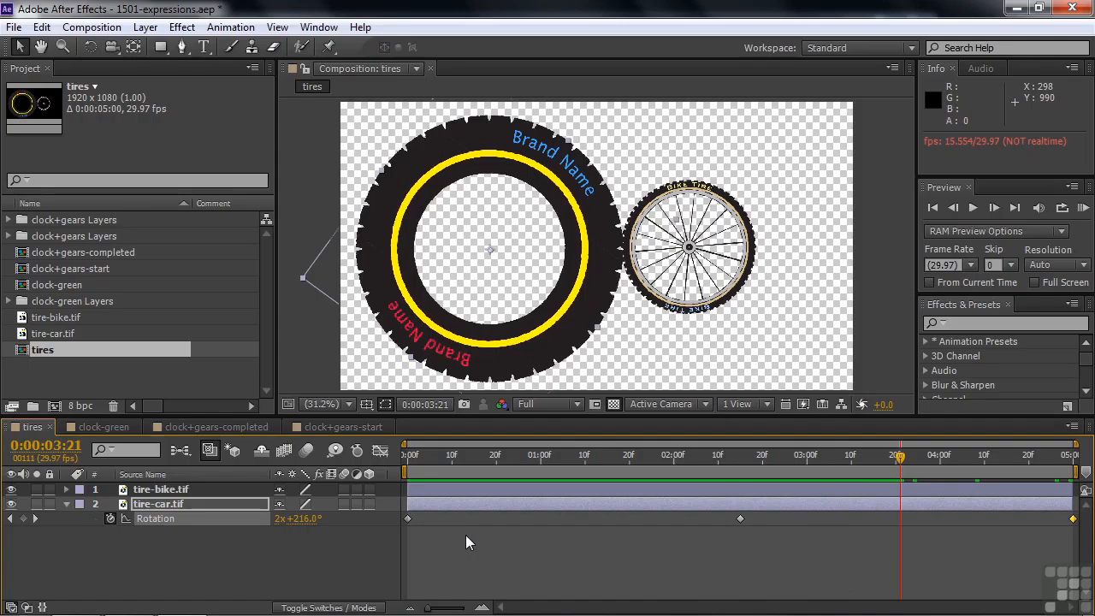
Apply Easy Ease to all Rotation keyframes of the tire-car.tif layer.
click(150, 519)
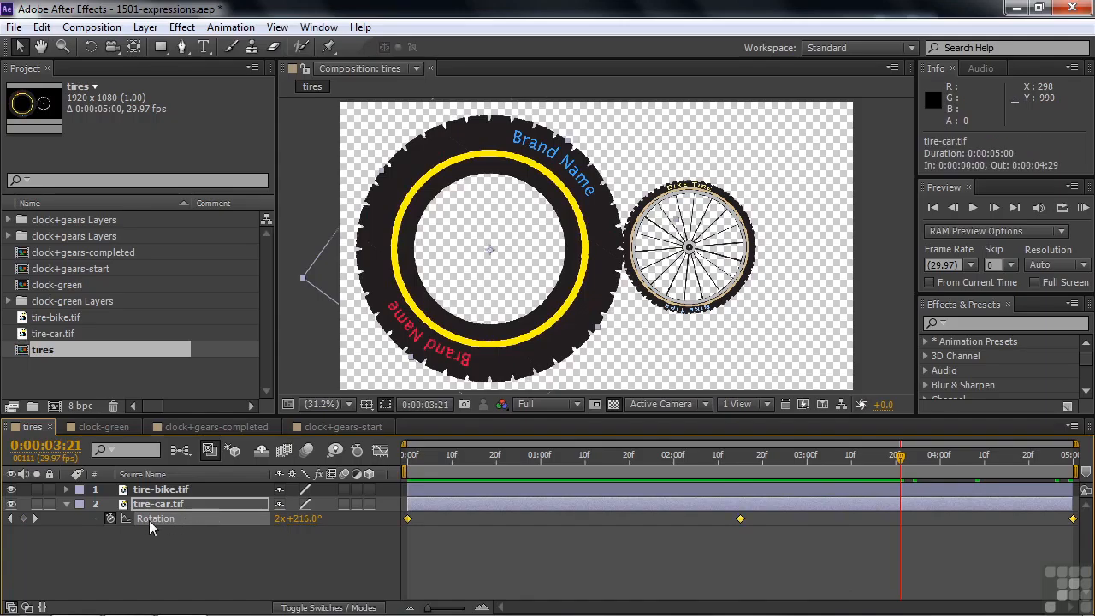
right_click(408, 517)
mouse_move(462, 507)
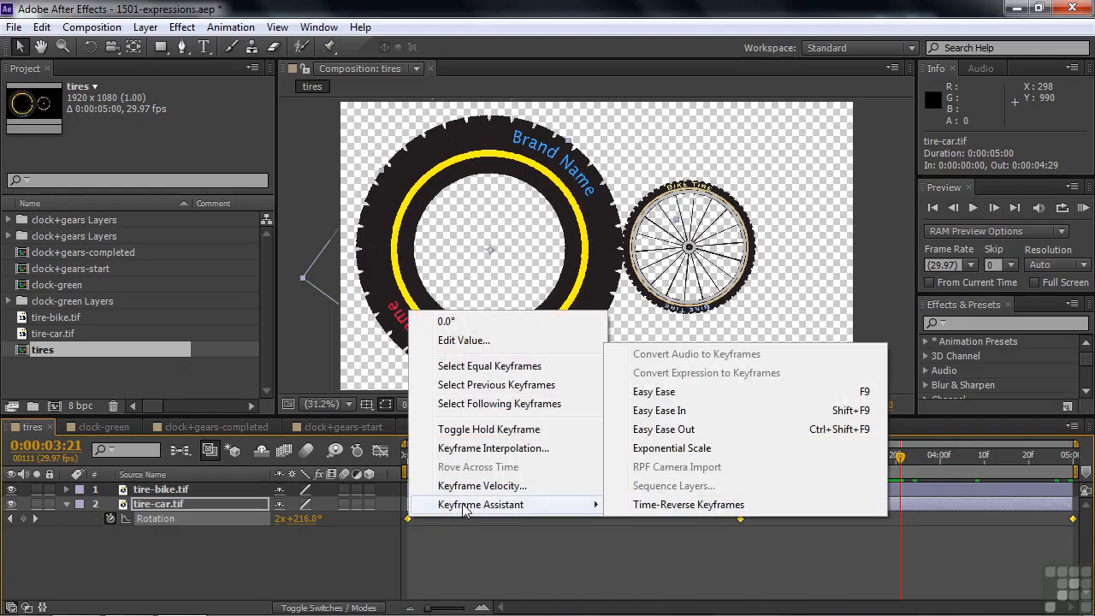
click(657, 392)
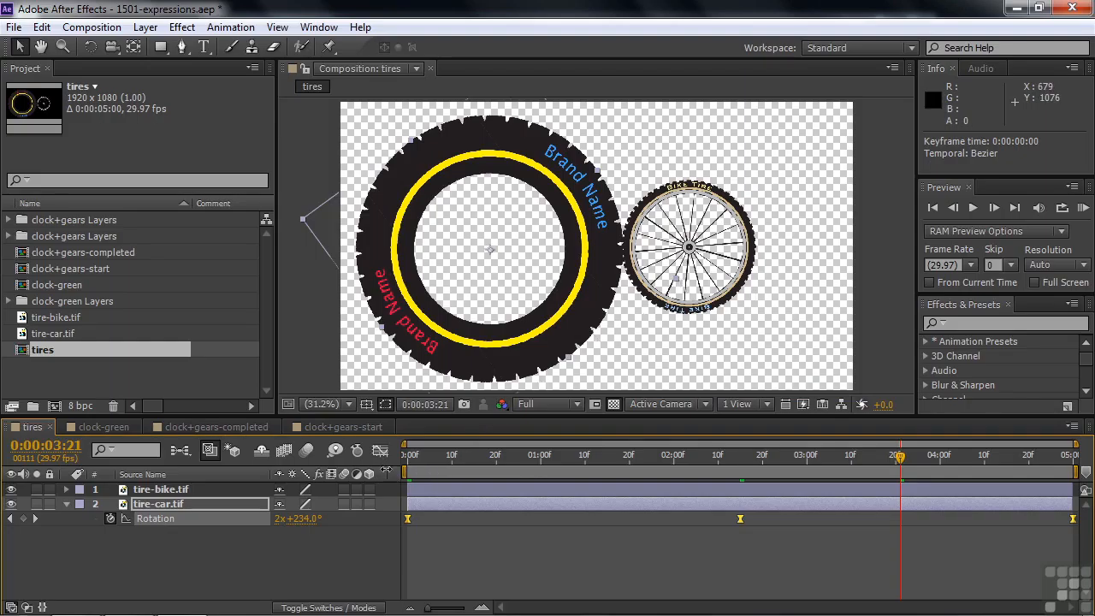
Show the Parent column, try parenting tire-bike.tif to tire-car.tif, and scrub the timeline to check the motion.
right_click(395, 475)
mouse_move(453, 529)
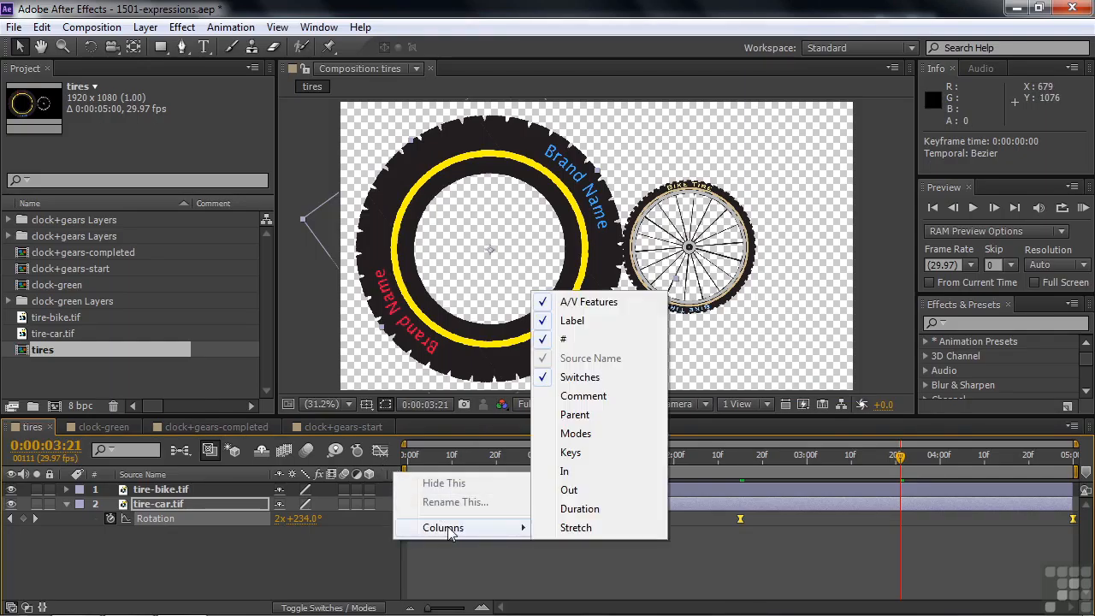
click(575, 415)
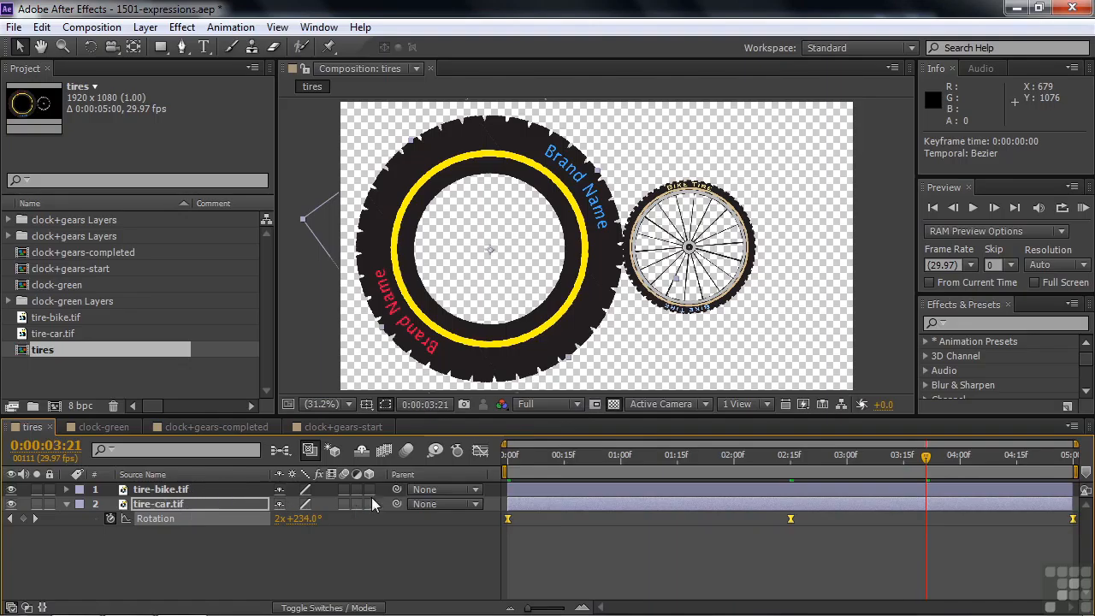
drag(396, 490, 225, 510)
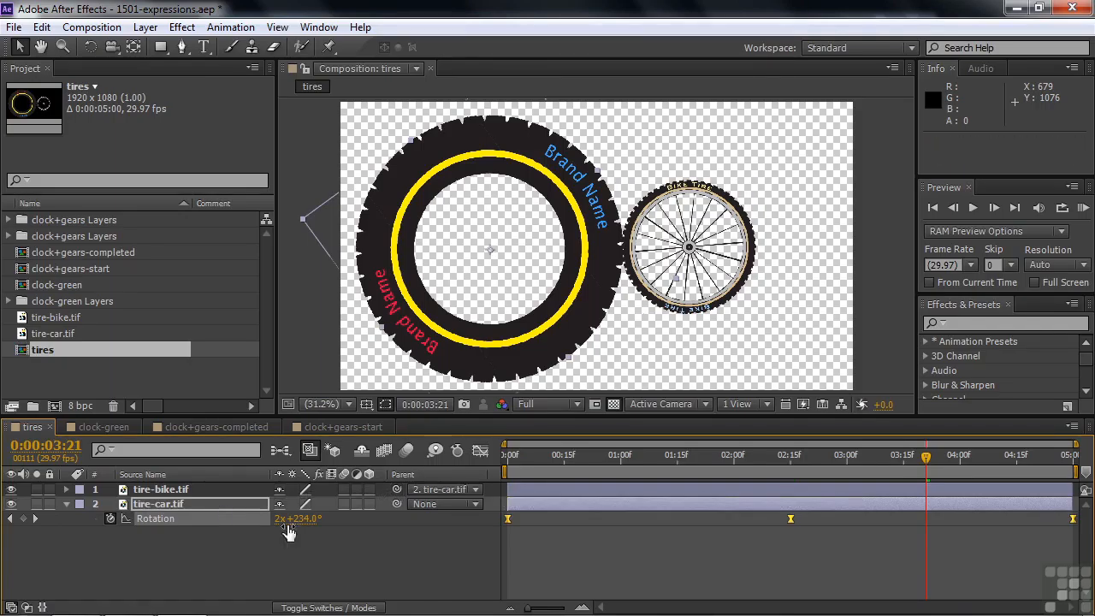
mouse_move(514, 459)
mouse_down()
mouse_move(590, 469)
mouse_move(509, 460)
mouse_up()
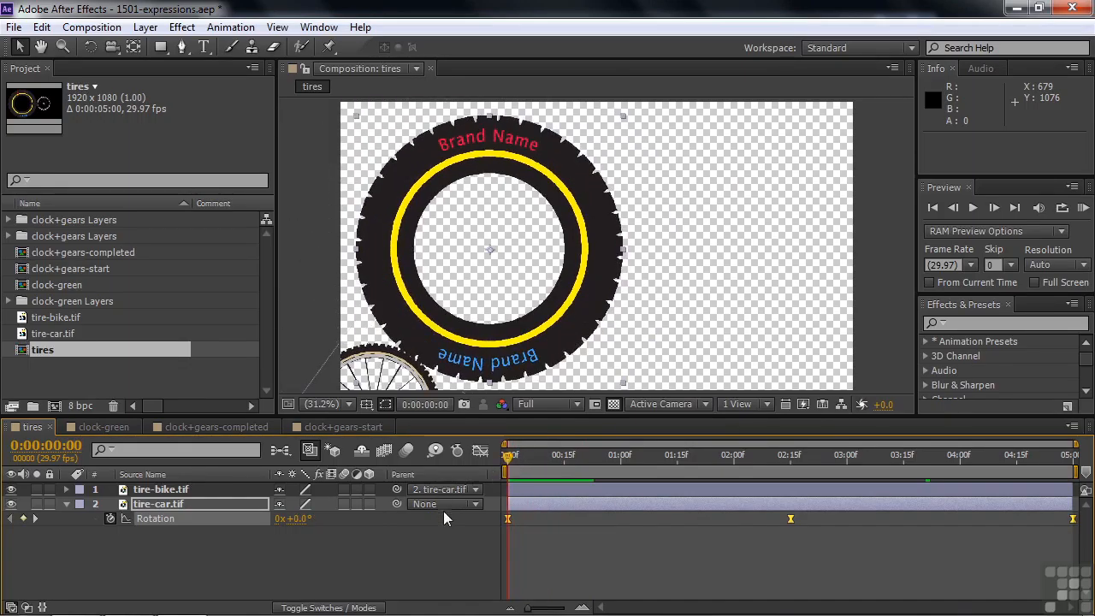
Undo the parenting of tire-bike.tif and hide the Parent column.
key(ctrl+z)
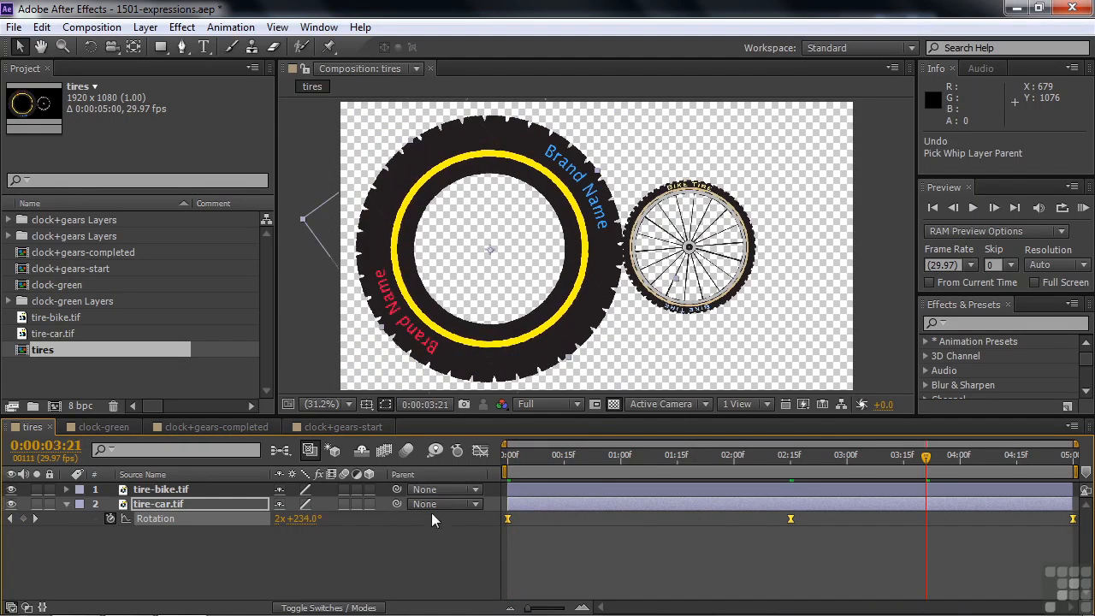
right_click(444, 475)
click(477, 485)
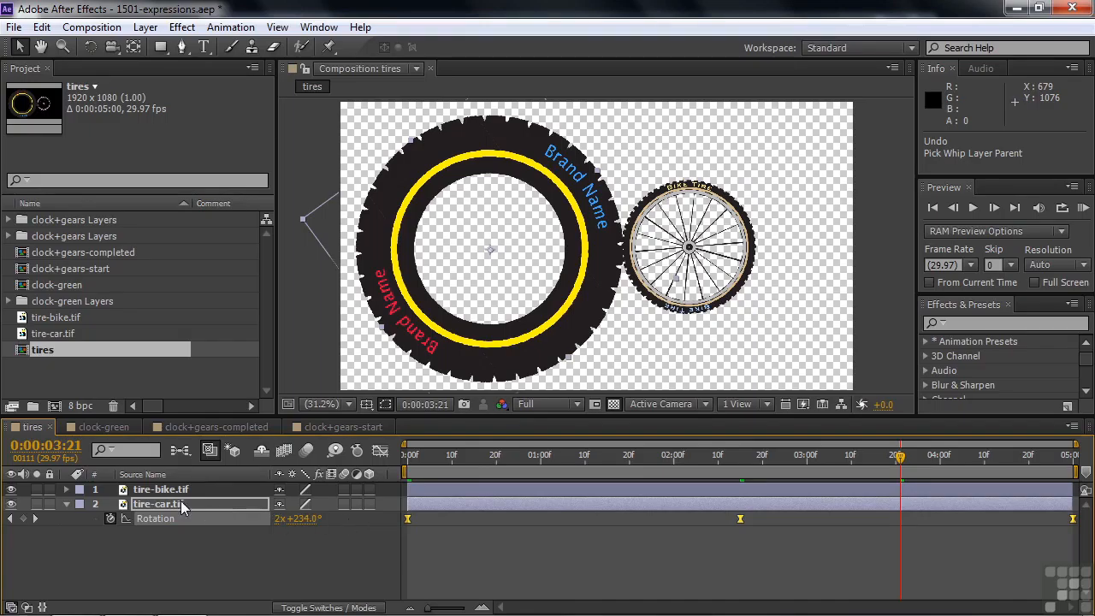
Add an expression linking tire-bike.tif's Rotation to the Rotation of tire-car.tif, and scrub the timeline to check it.
click(157, 490)
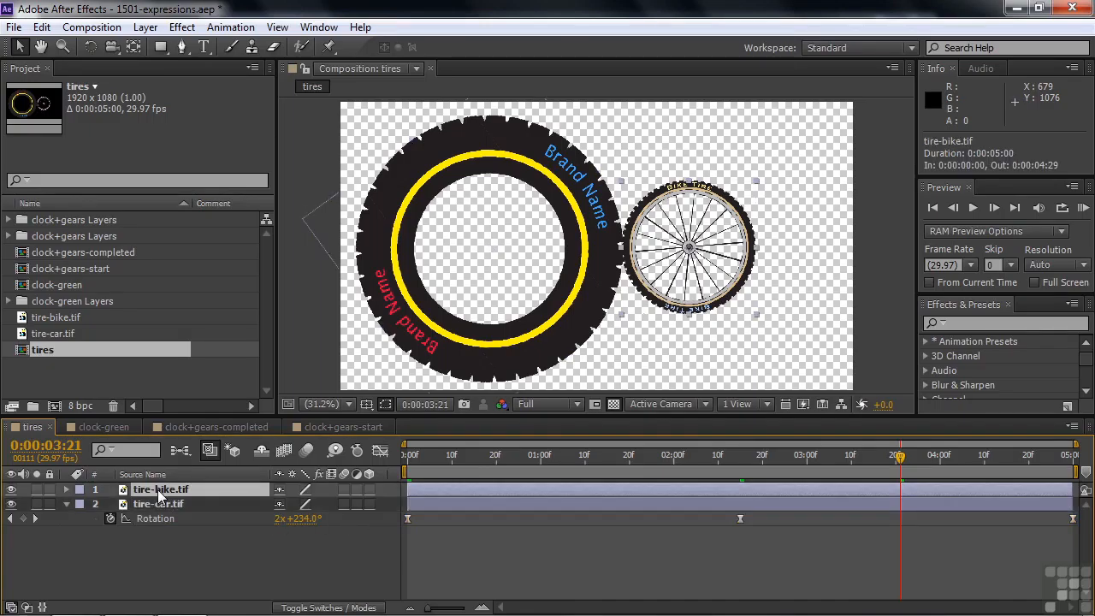
key(r)
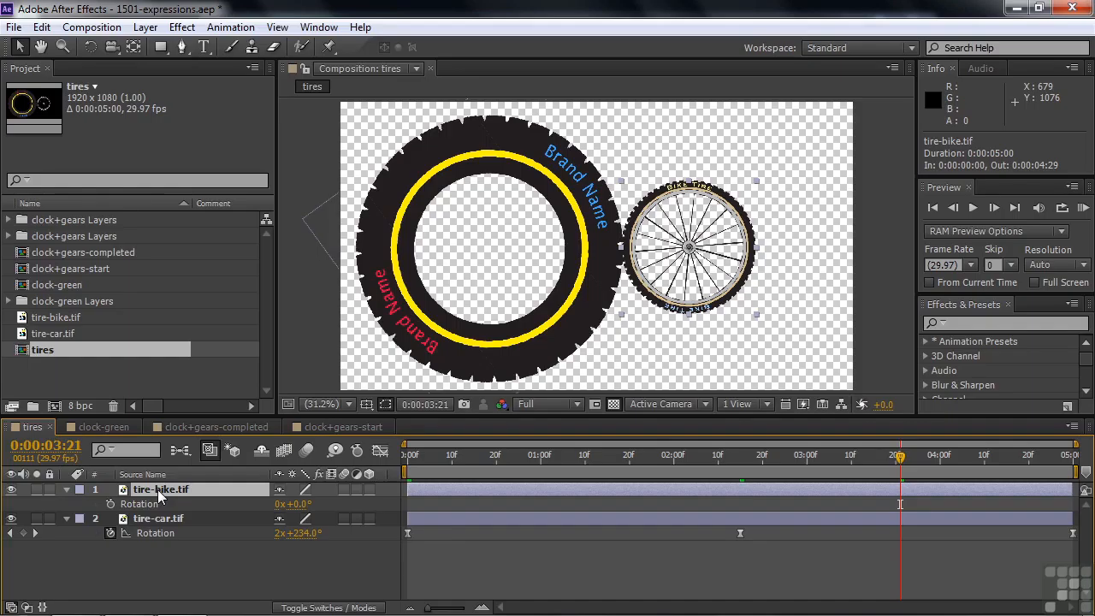
alt+click(111, 503)
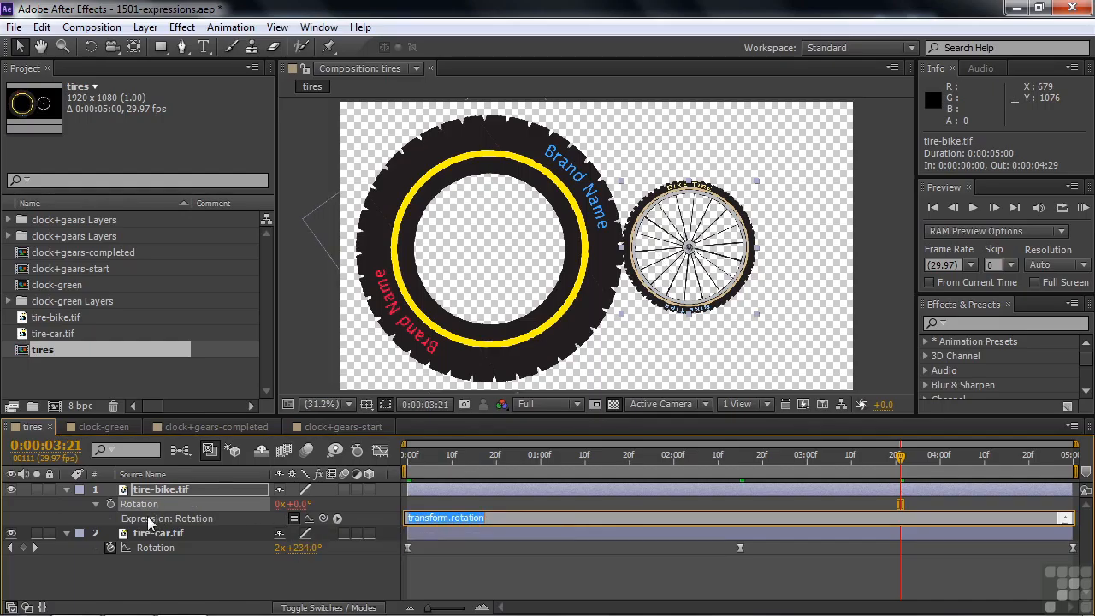
drag(323, 517, 166, 547)
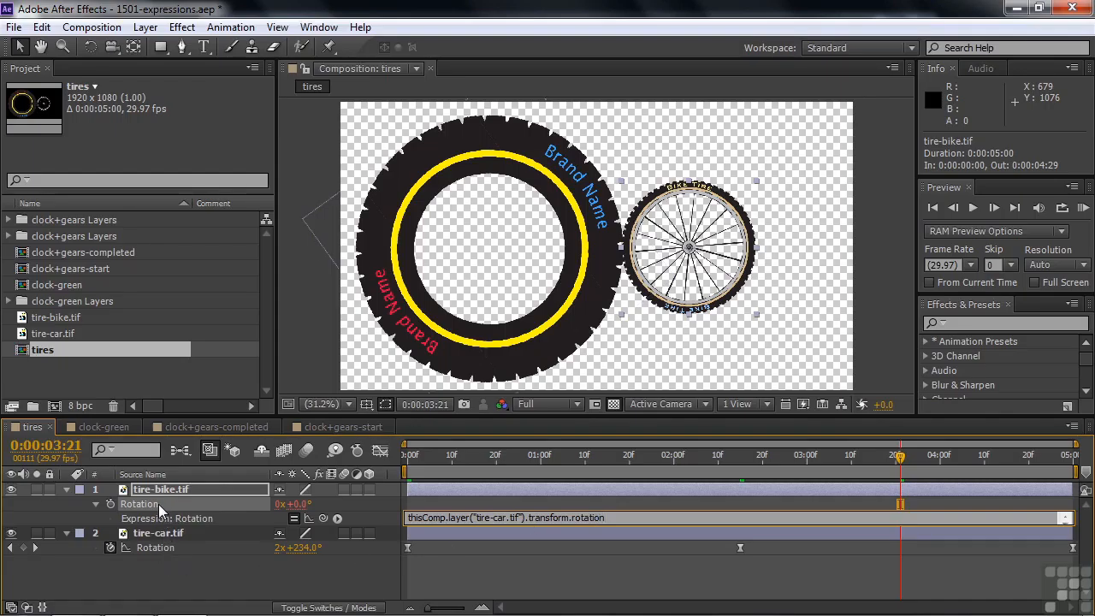
click(426, 459)
drag(426, 462, 616, 483)
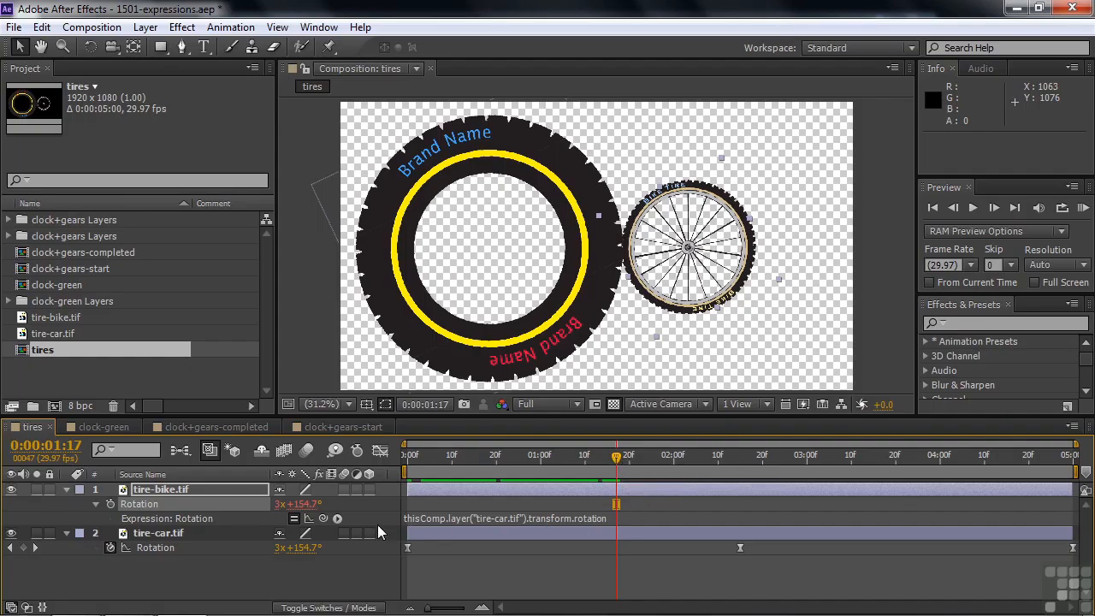
Append *-1 to the tire-bike.tif Rotation expression to reverse its spin, and scrub the timeline to check it.
click(580, 518)
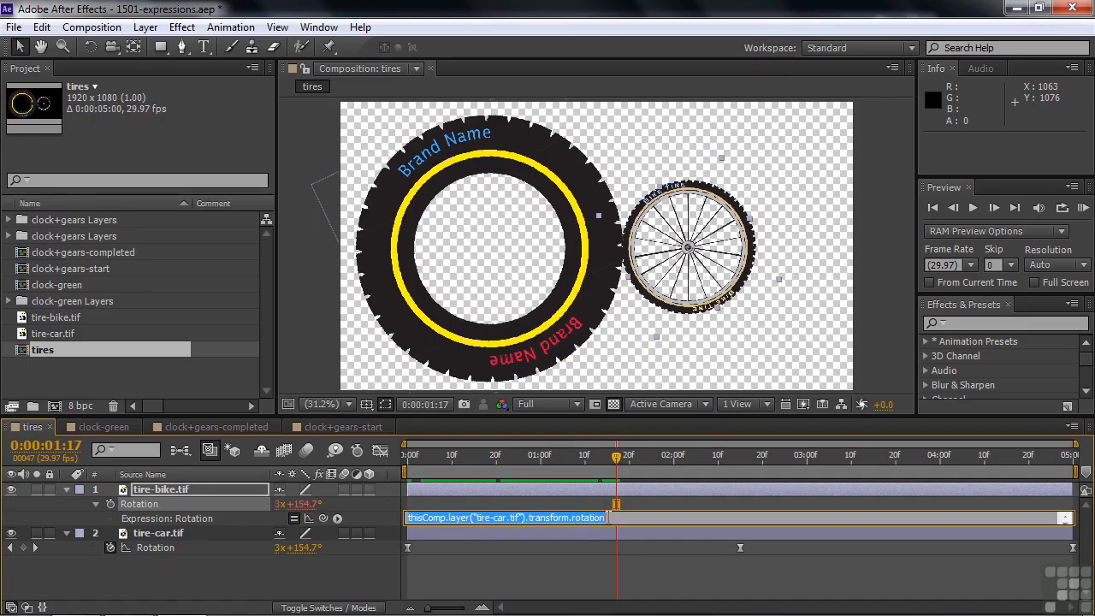
click(613, 518)
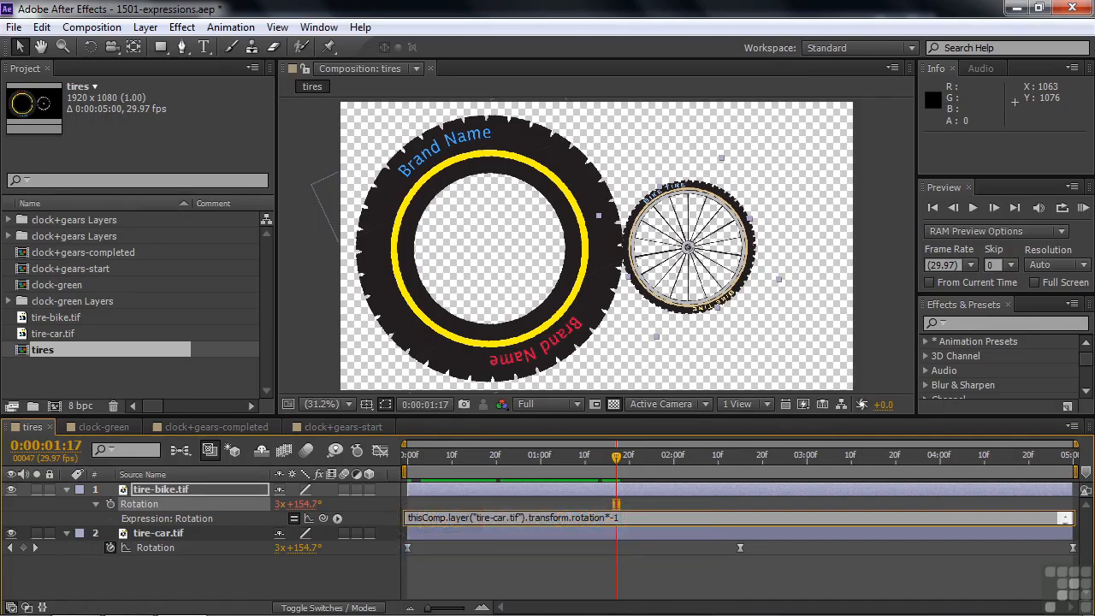
click(366, 565)
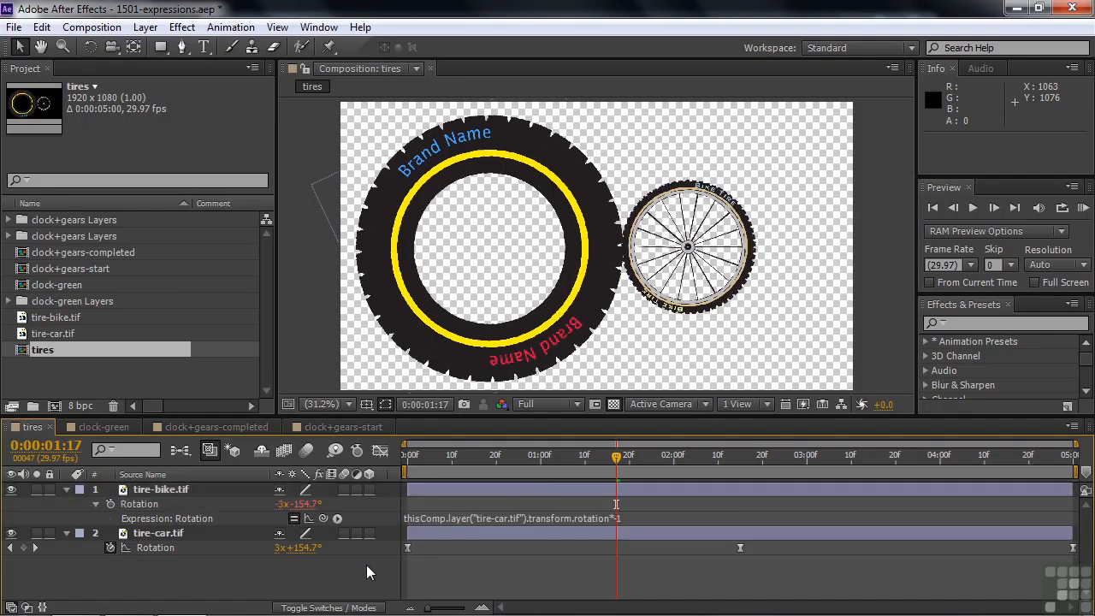
drag(616, 456, 563, 465)
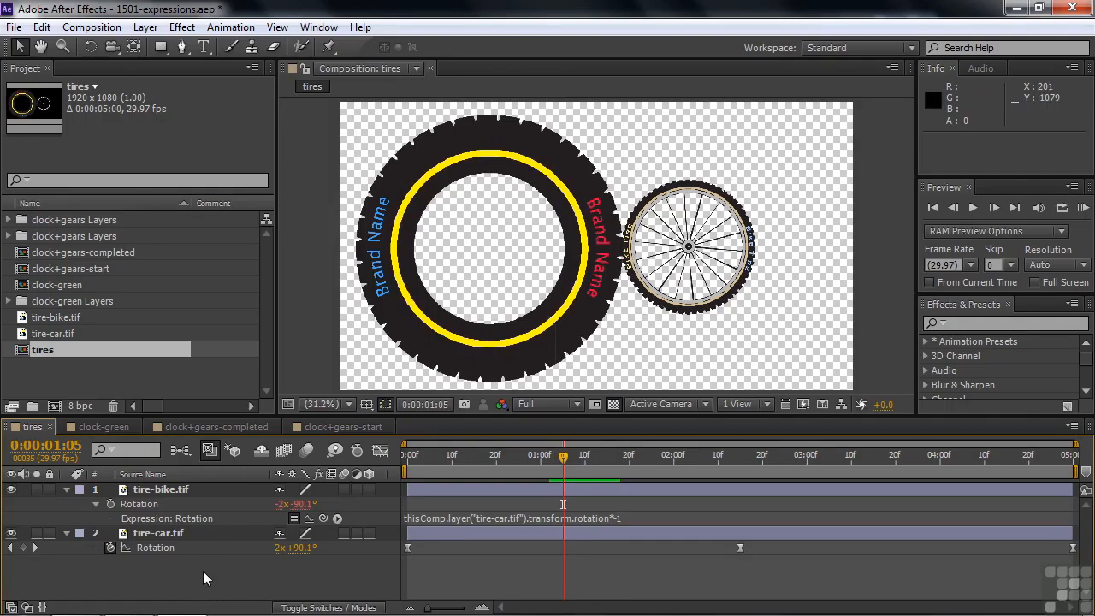
Show Scale alongside Rotation for both tire layers and check tire-car.tif's scaled size in pixels, leaving its scale unchanged.
drag(202, 571, 153, 487)
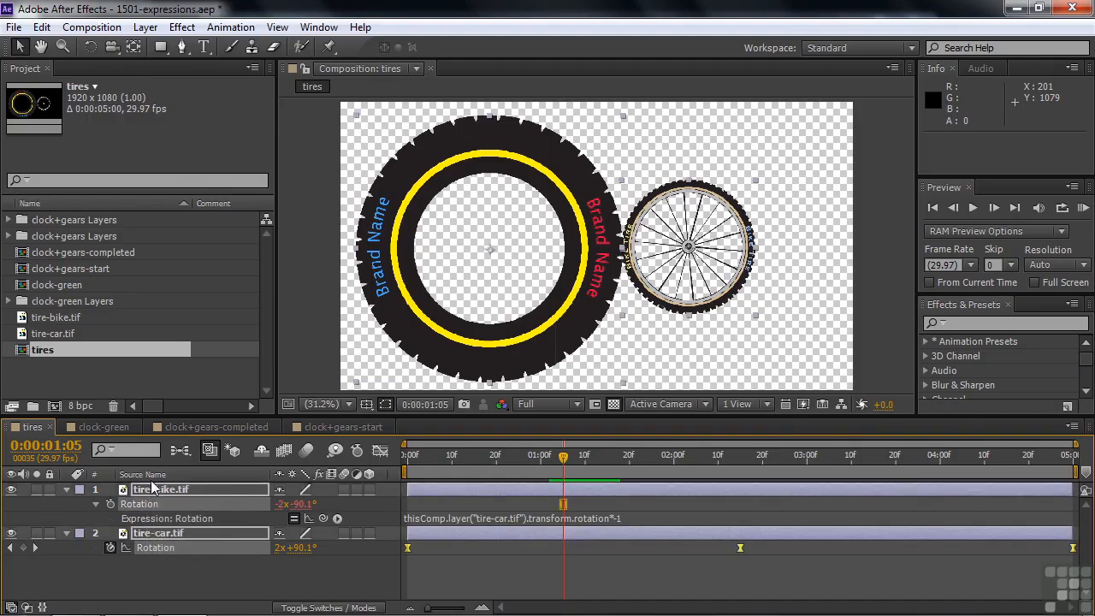
key(shift+s)
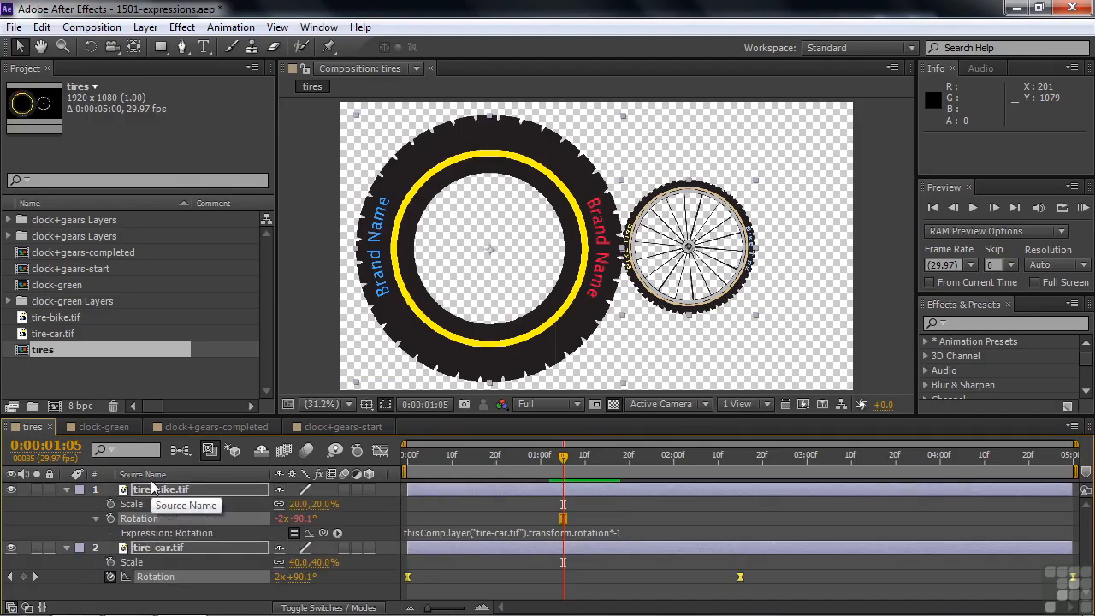
right_click(301, 567)
click(343, 568)
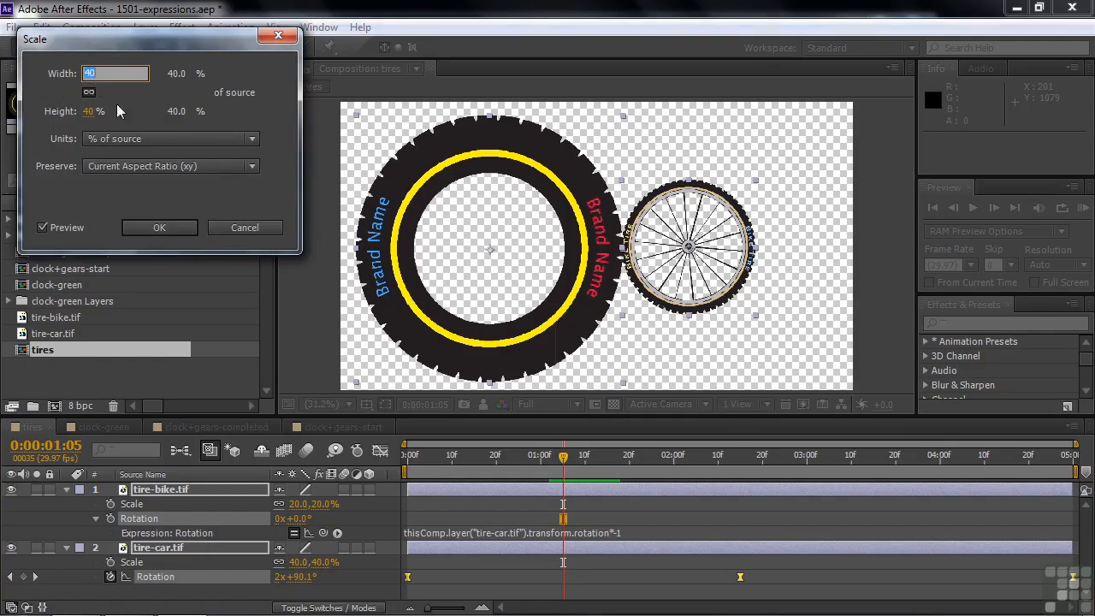
click(252, 140)
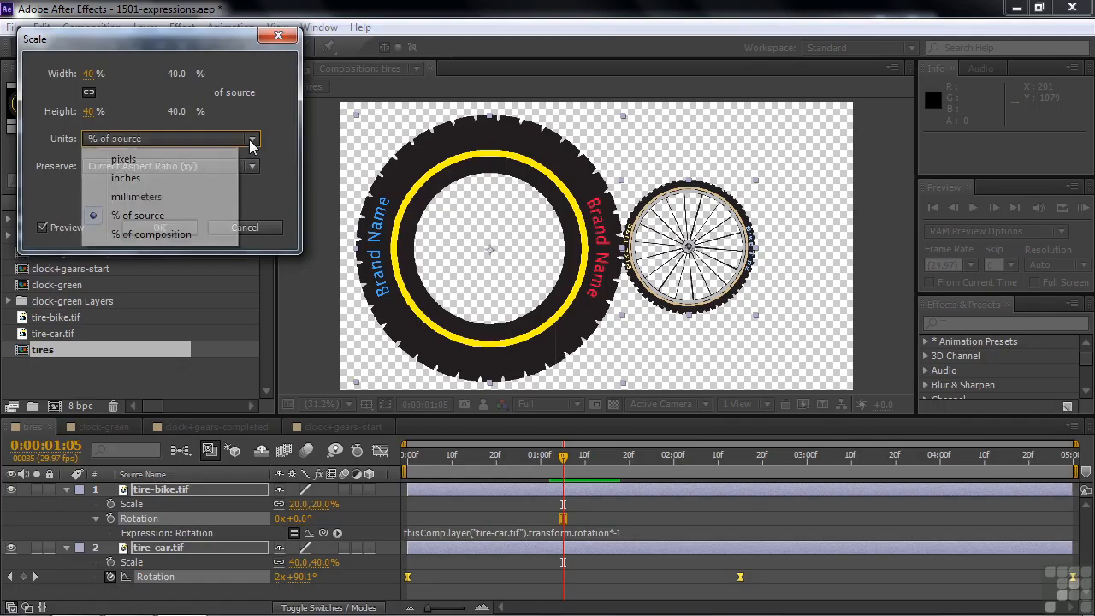
click(131, 159)
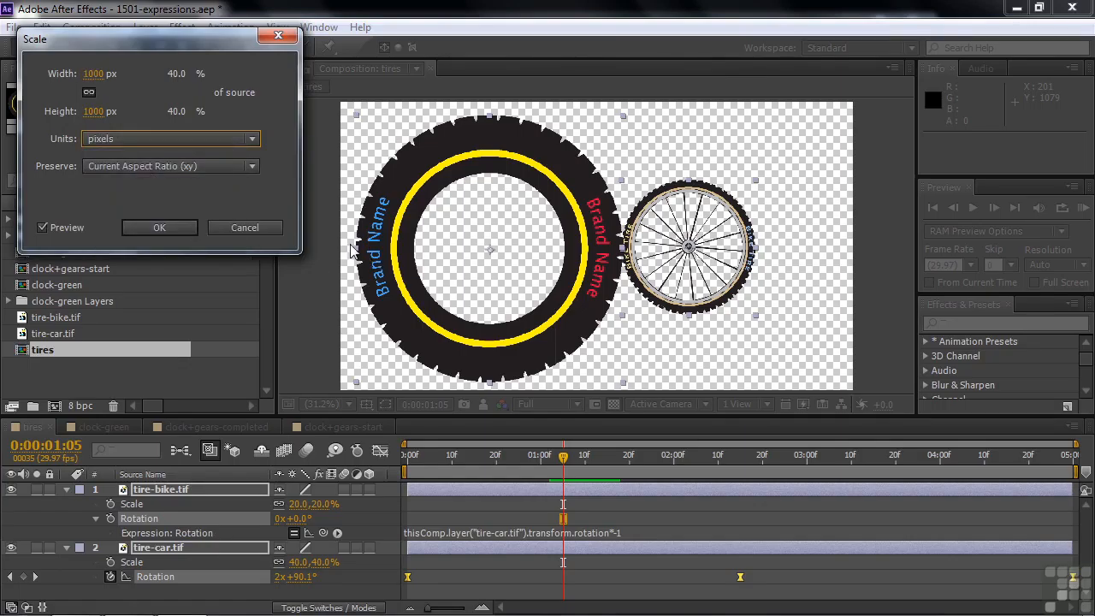
click(272, 231)
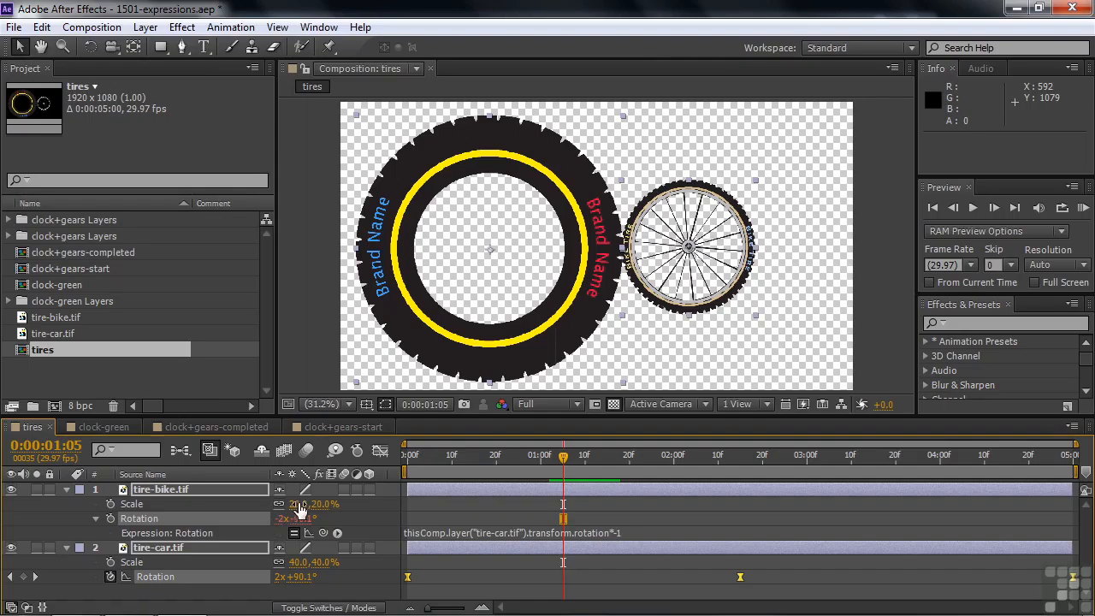
Check tire-bike.tif's scaled width and height in pixels without changing its scale.
right_click(295, 504)
click(313, 440)
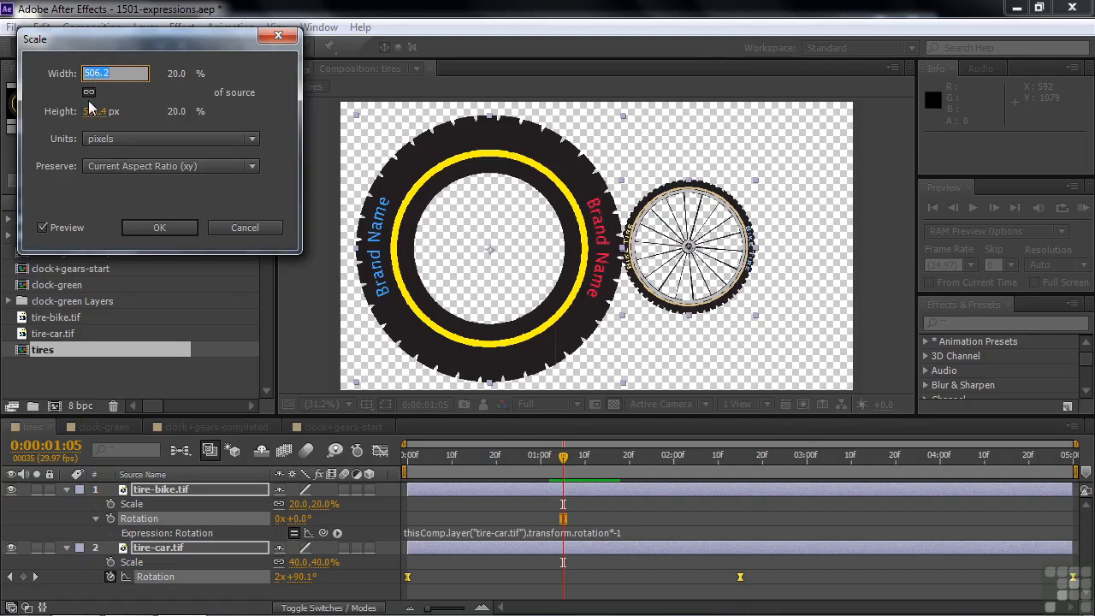
click(248, 227)
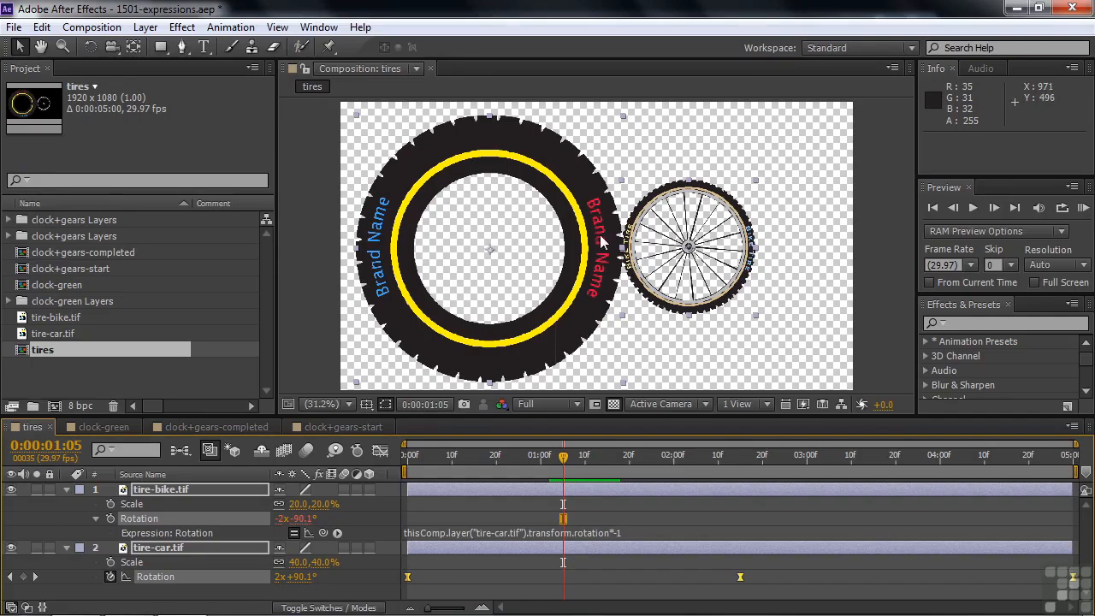
Change the multiplier in tire-bike.tif's Rotation expression to *-2 and preview the animation from the first frame.
click(626, 533)
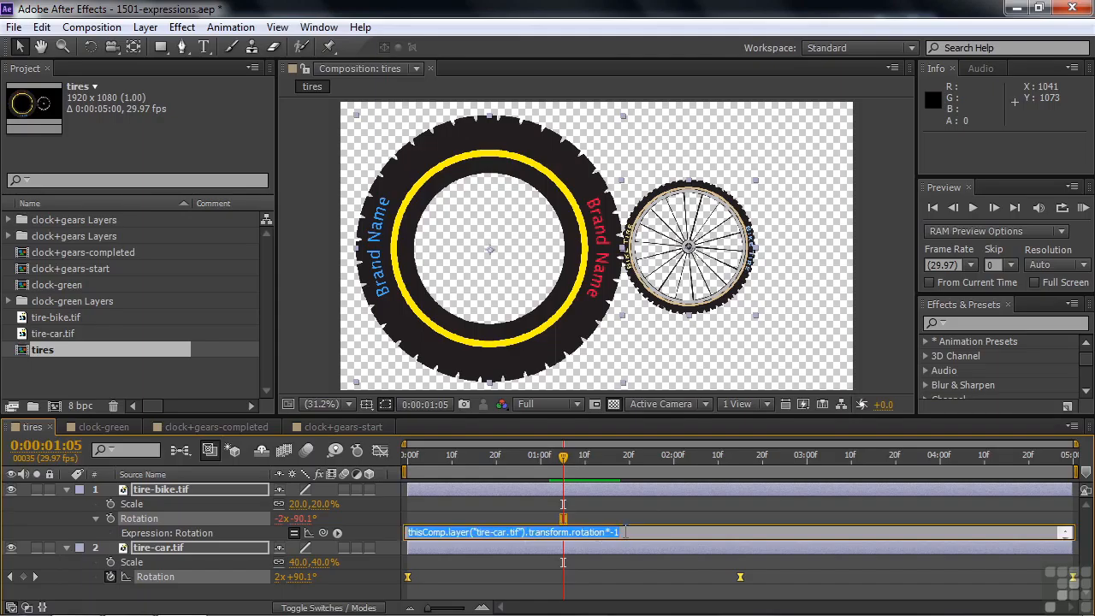
click(626, 532)
key(BackSpace)
text(2)
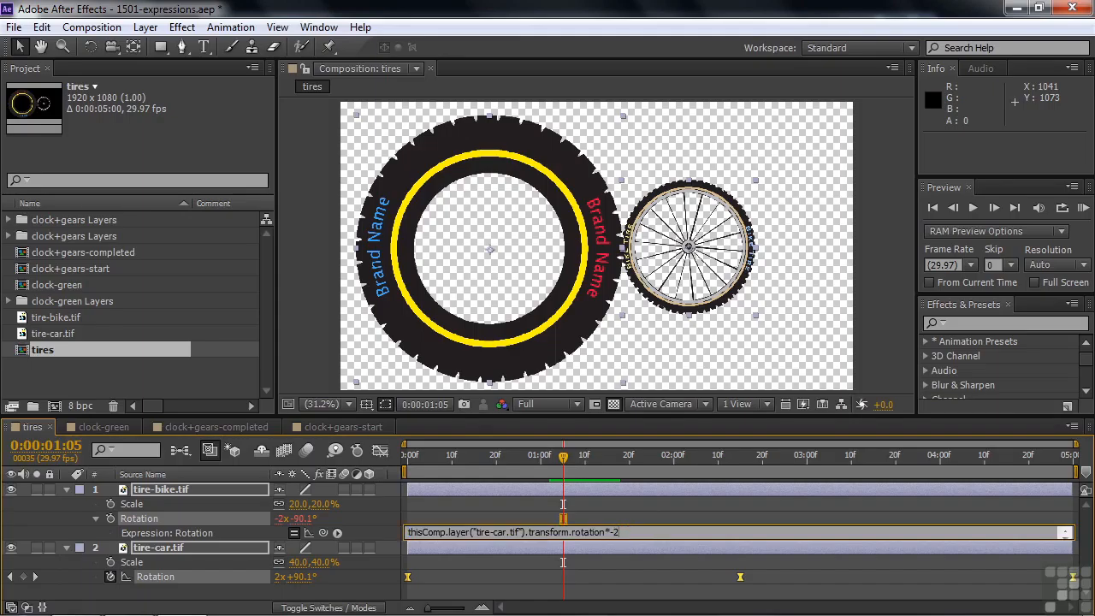
key(KP_Enter)
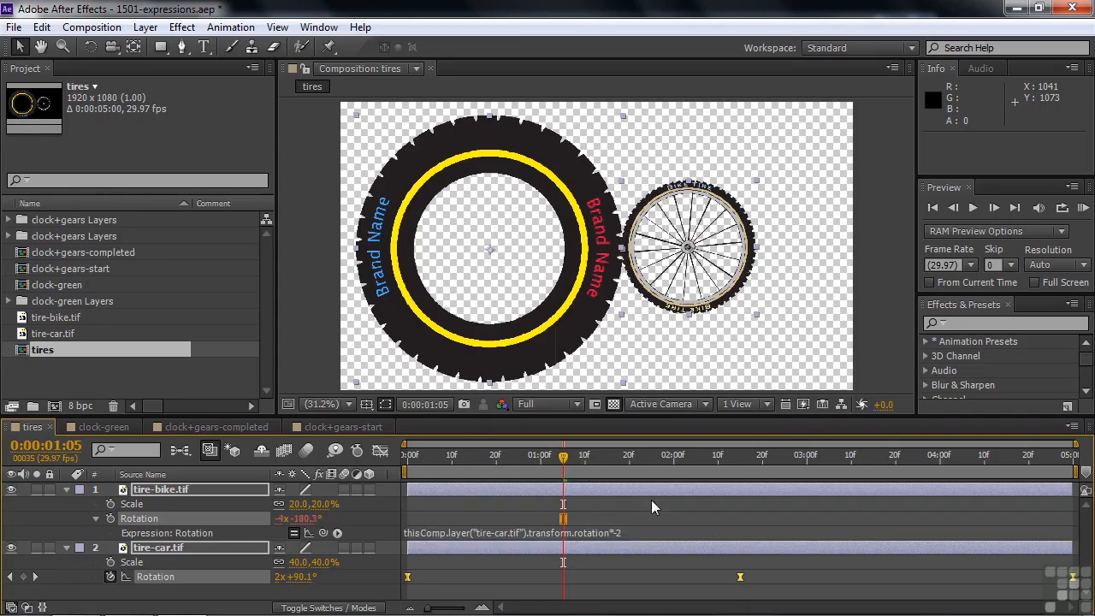
click(569, 462)
drag(569, 462, 408, 469)
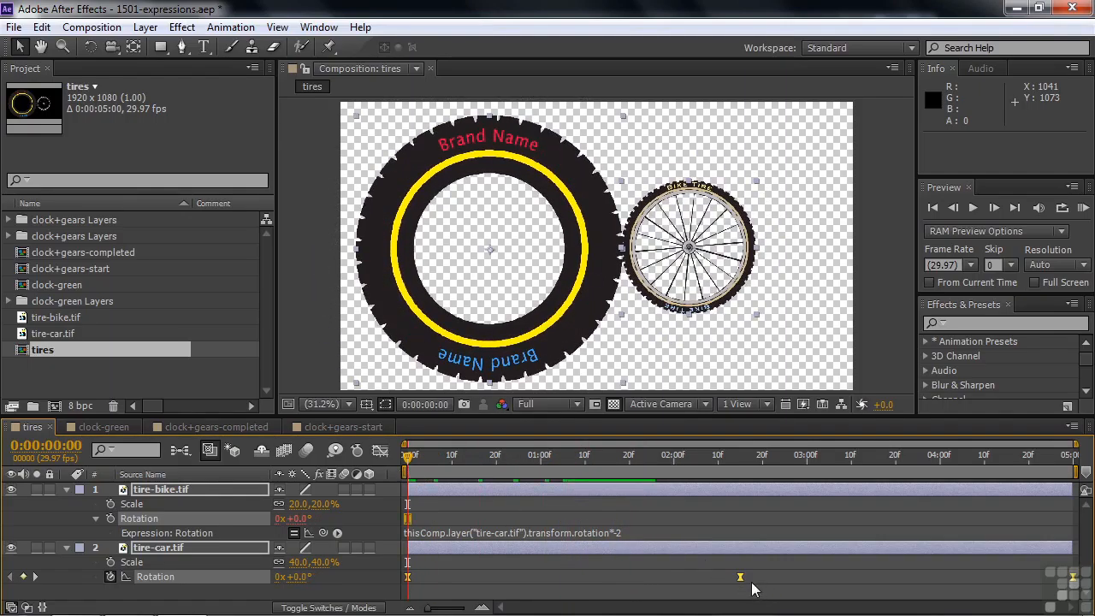
key(space)
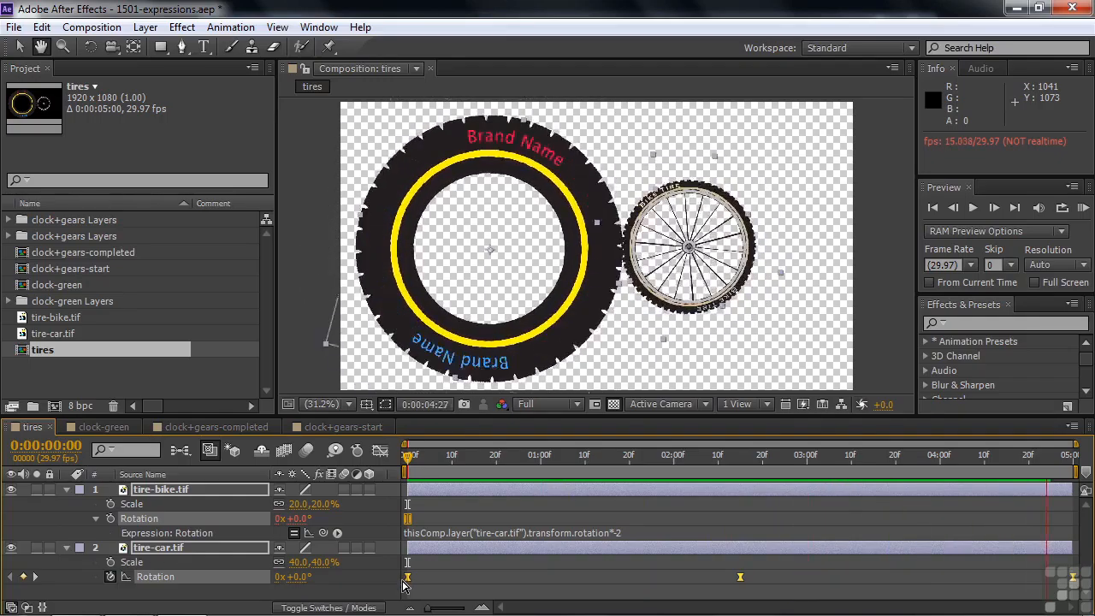
key(space)
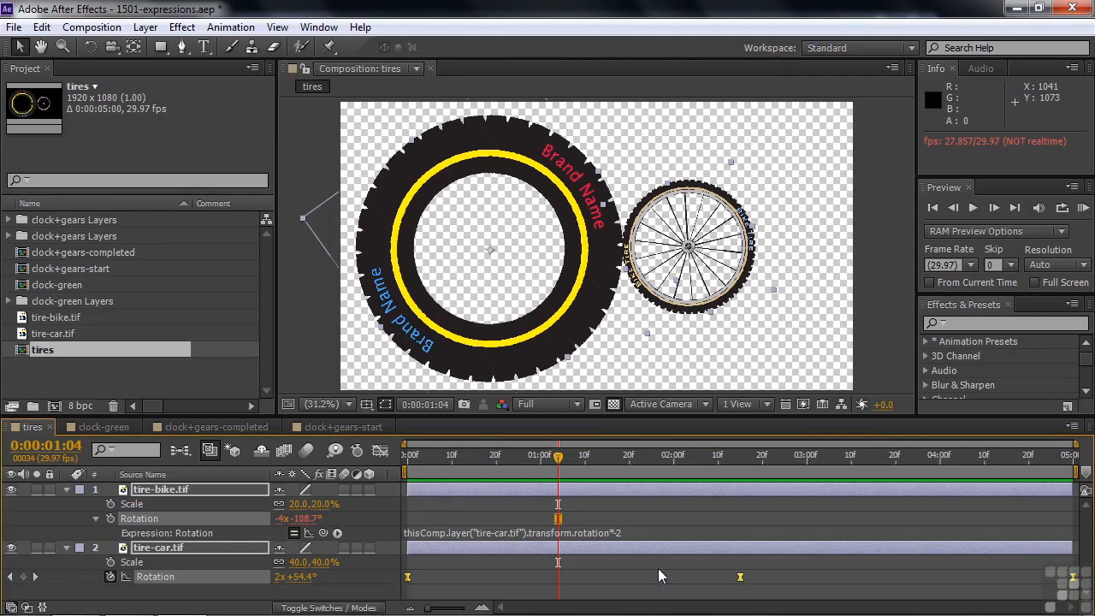
Set tire-car.tif's middle Rotation keyframe at 0:00:02:15 to 2 full revolutions and preview the animation from the start.
click(36, 579)
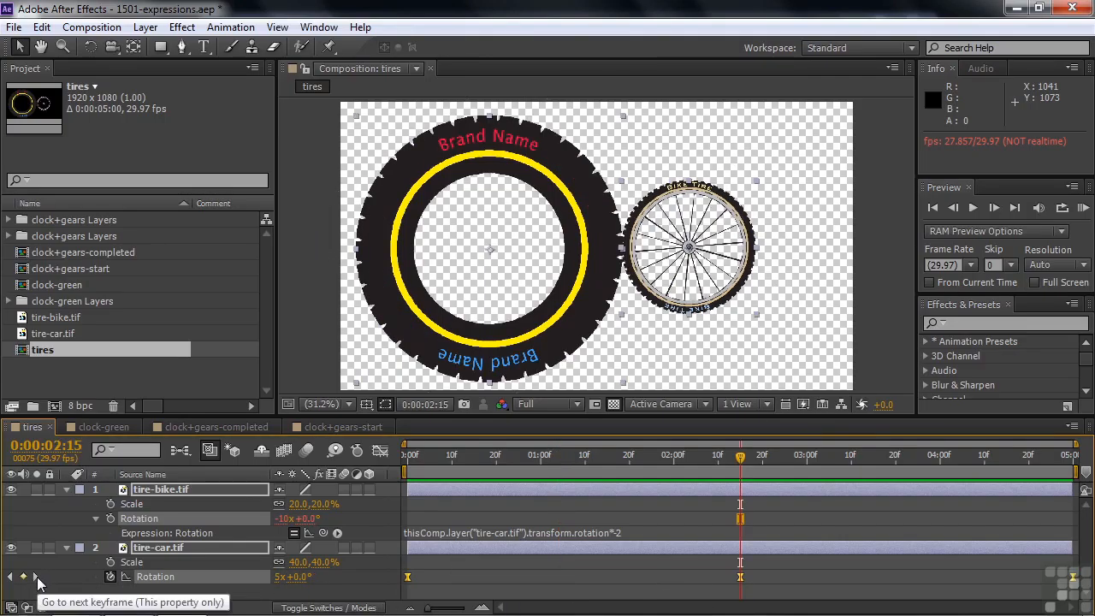
click(673, 579)
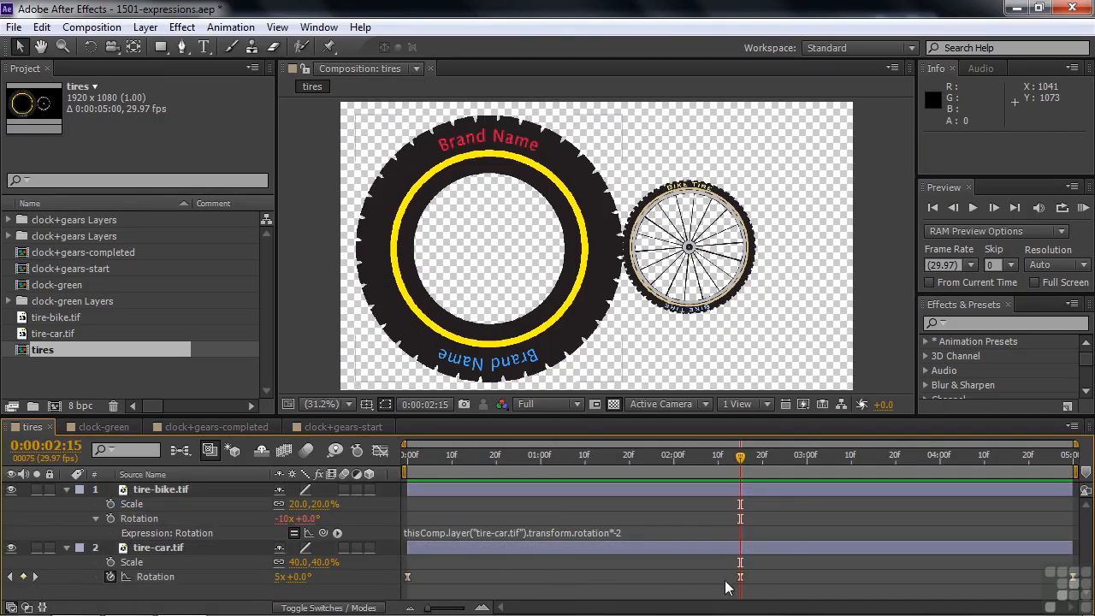
click(278, 577)
text(2)
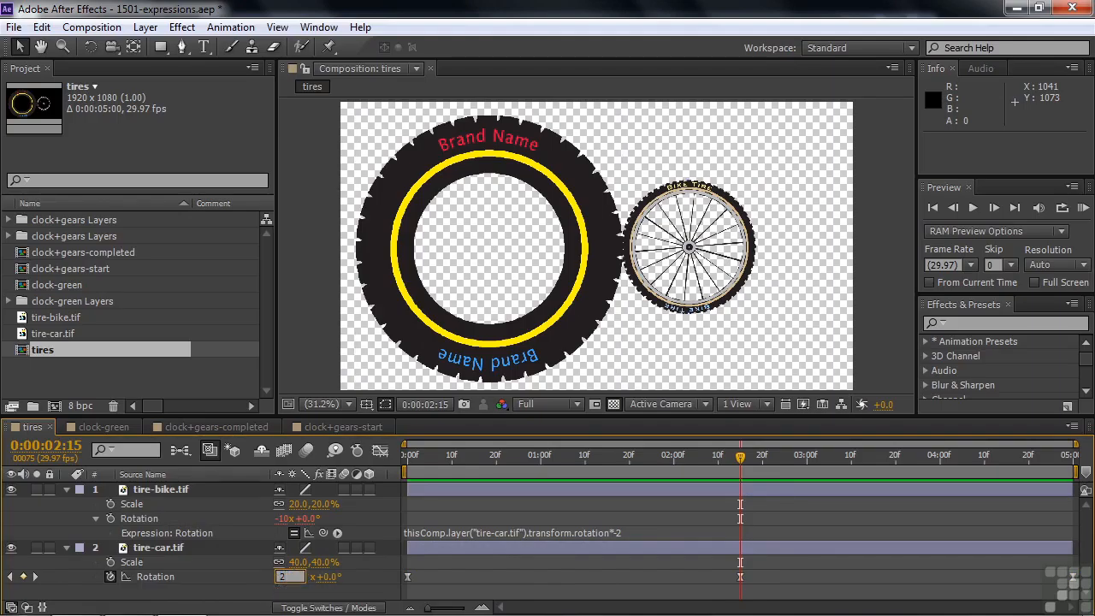
key(Tab)
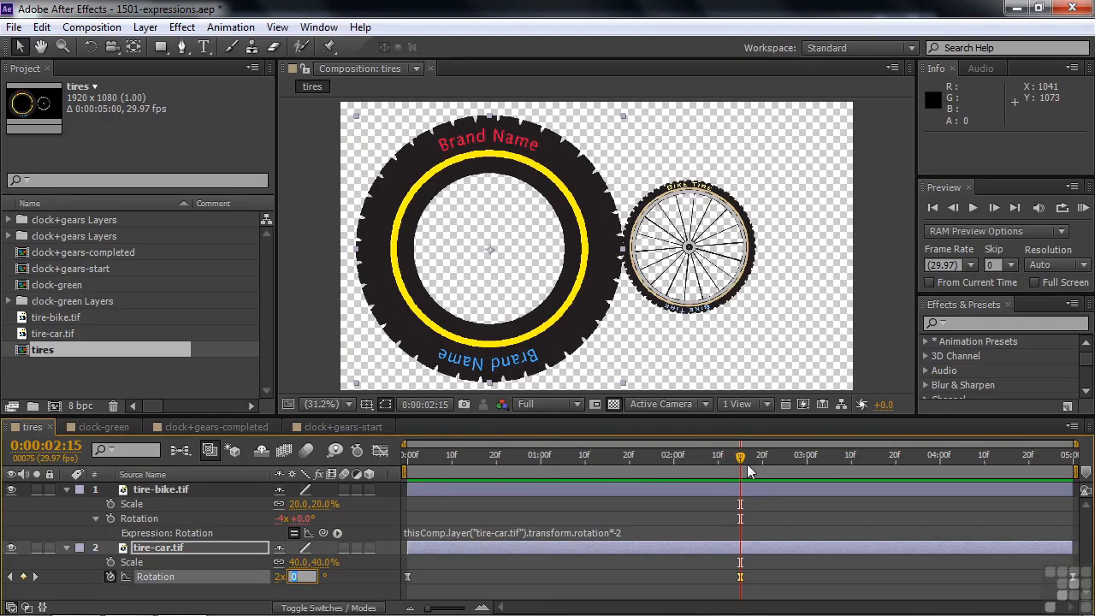
drag(742, 461, 390, 487)
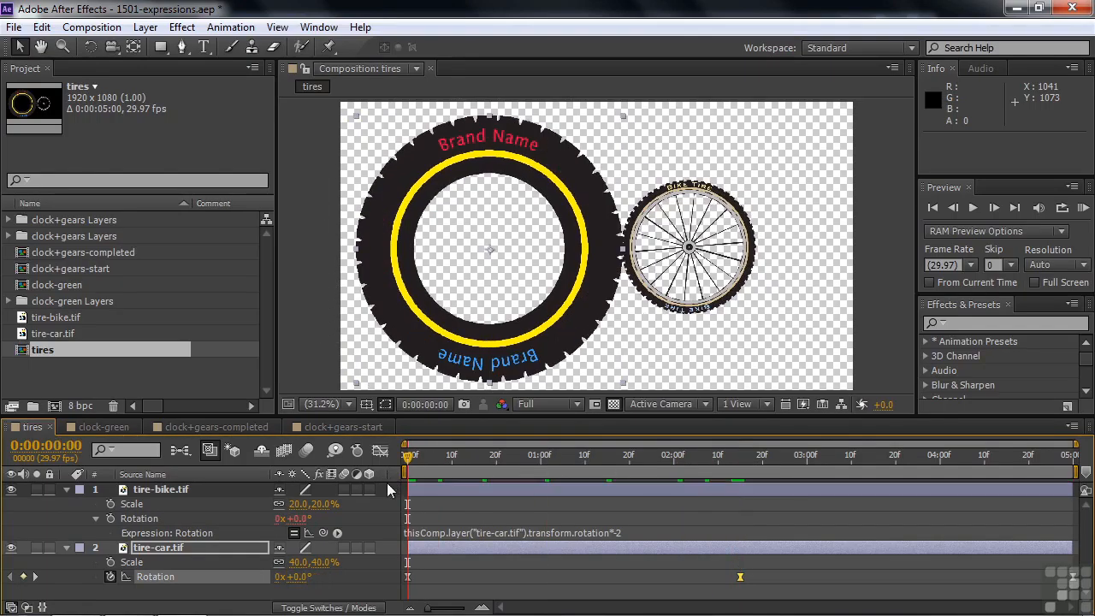
key(space)
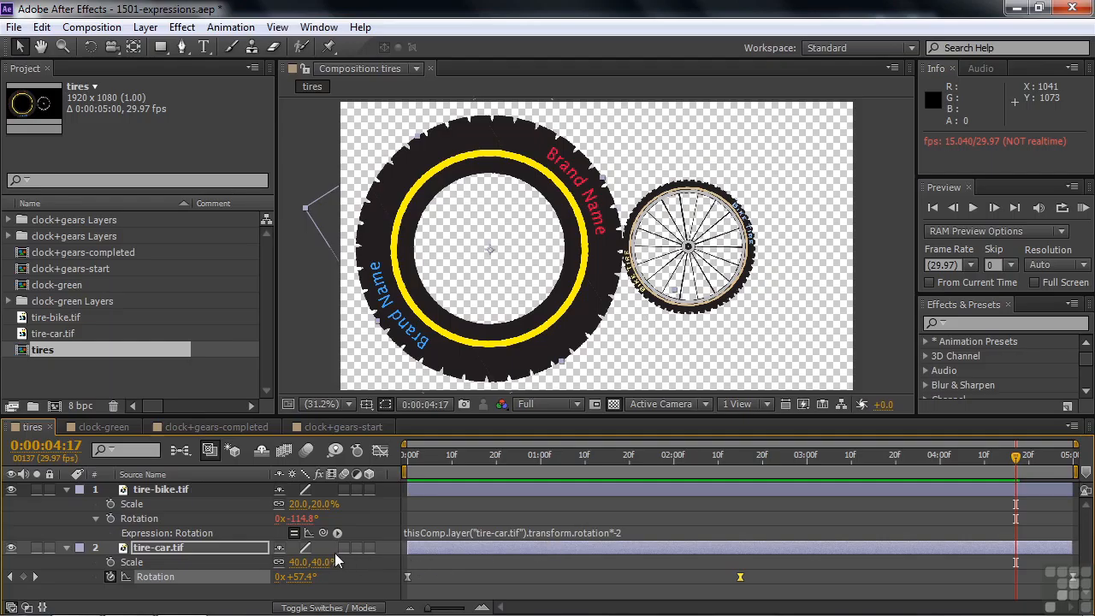
In the clock-green composition, start a Rotation animation on the minute hand layer with a keyframe at 0:00:00:00.
click(84, 425)
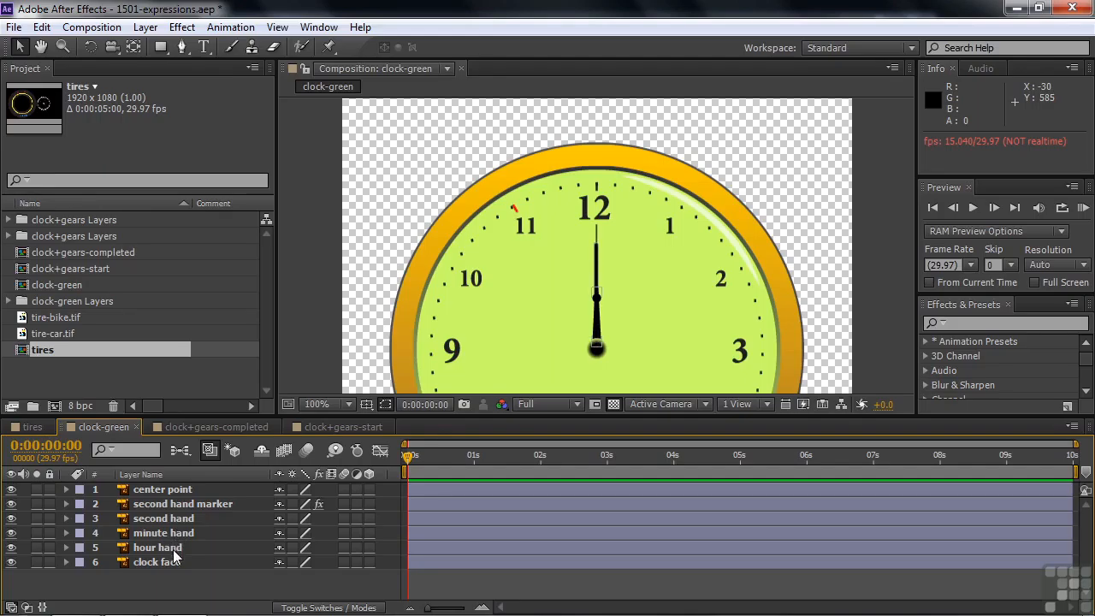
key(h)
drag(775, 317, 775, 214)
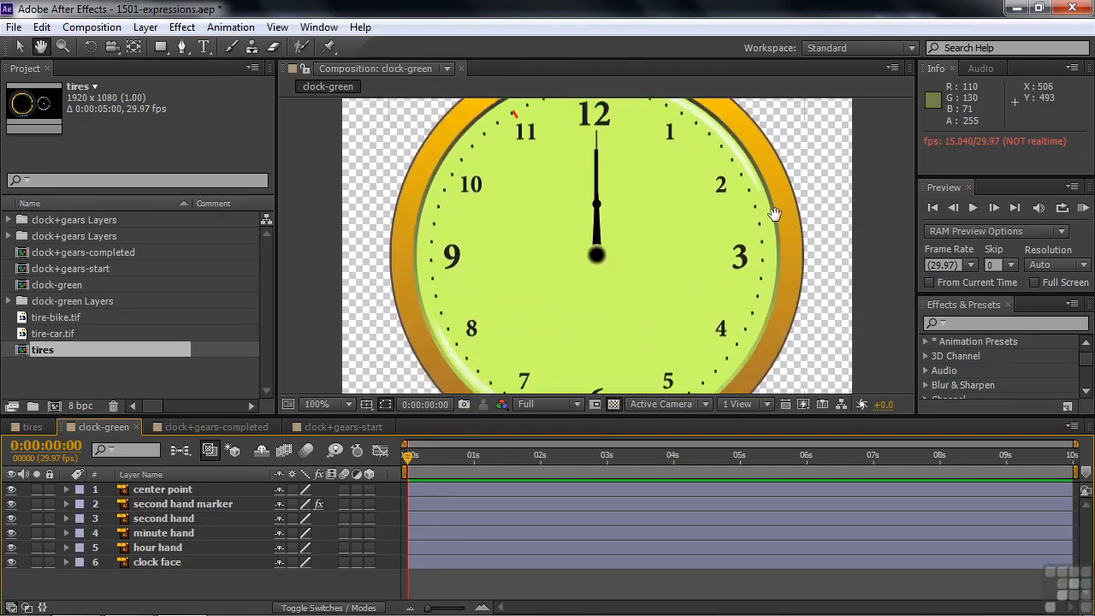
key(v)
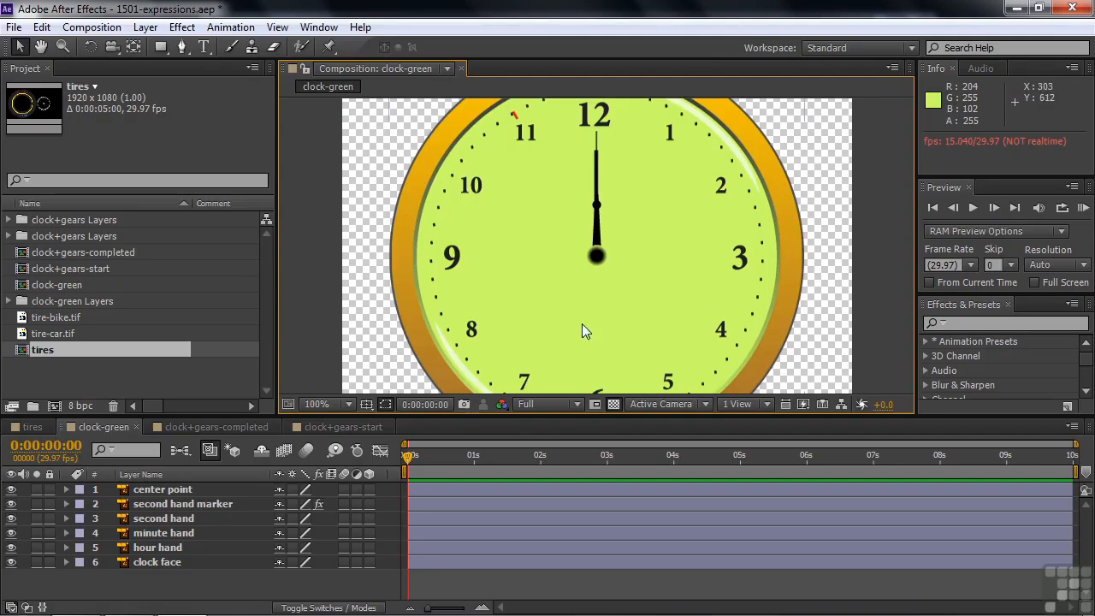
click(138, 530)
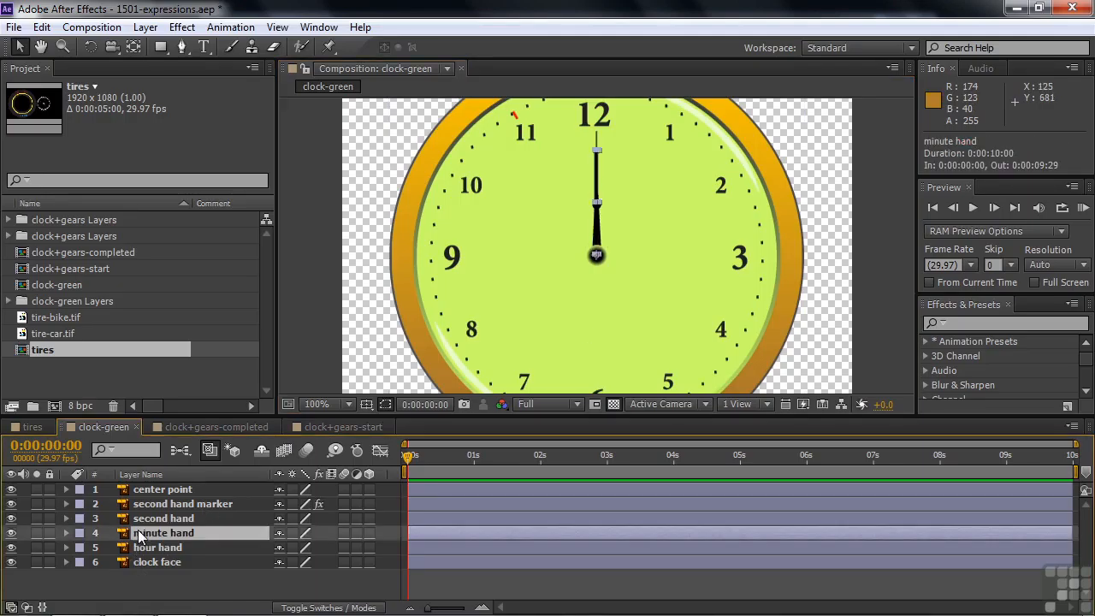
key(r)
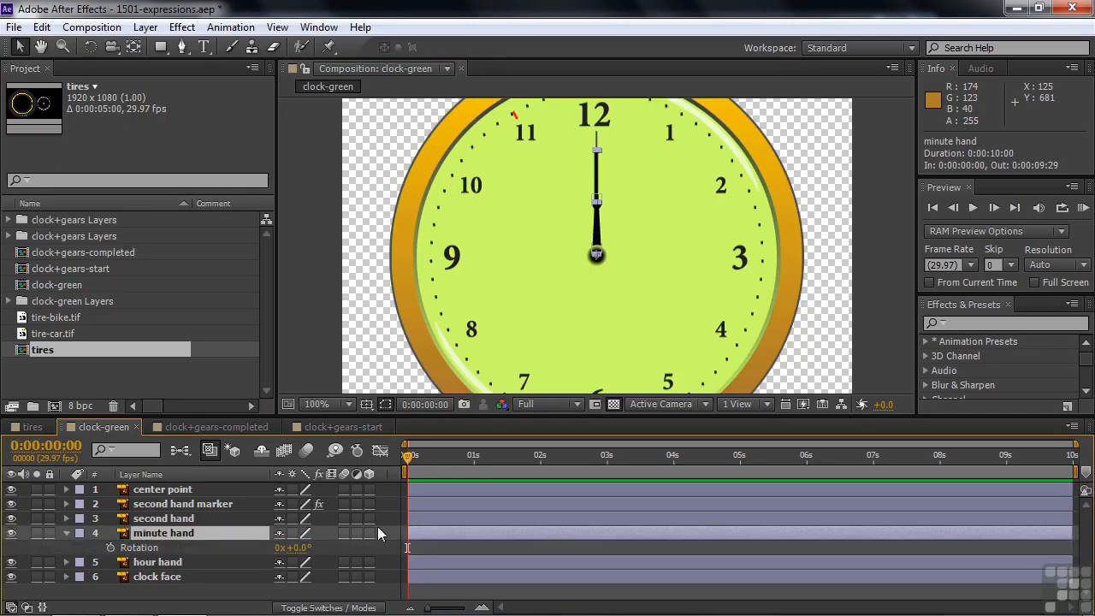
click(110, 548)
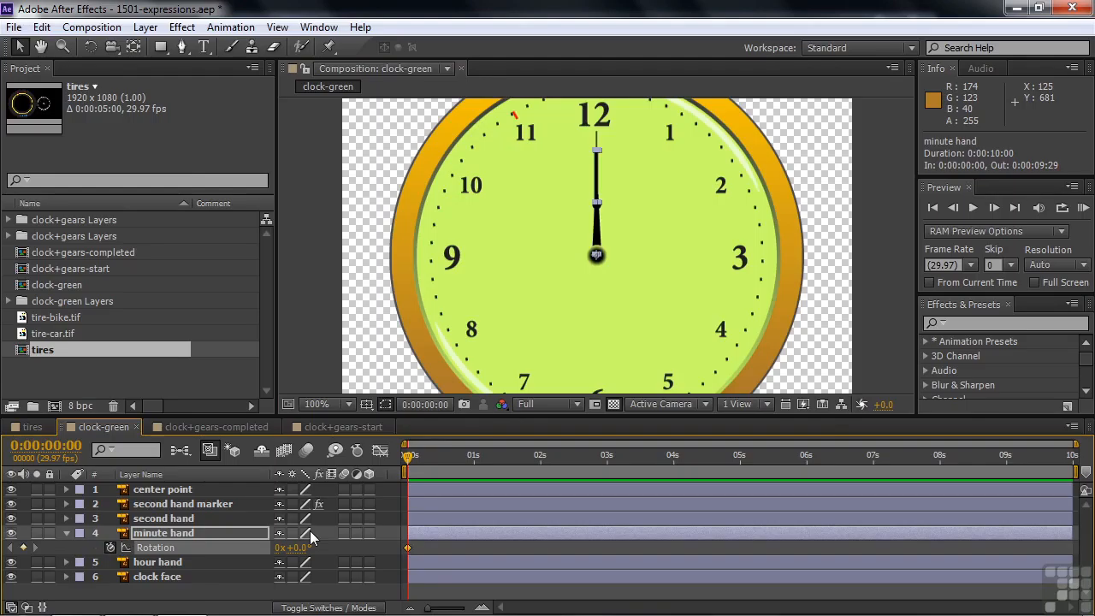
Keyframe the minute hand's Rotation at 12 full revolutions at 0:00:10:00, and scrub back to the start to check it.
key(End)
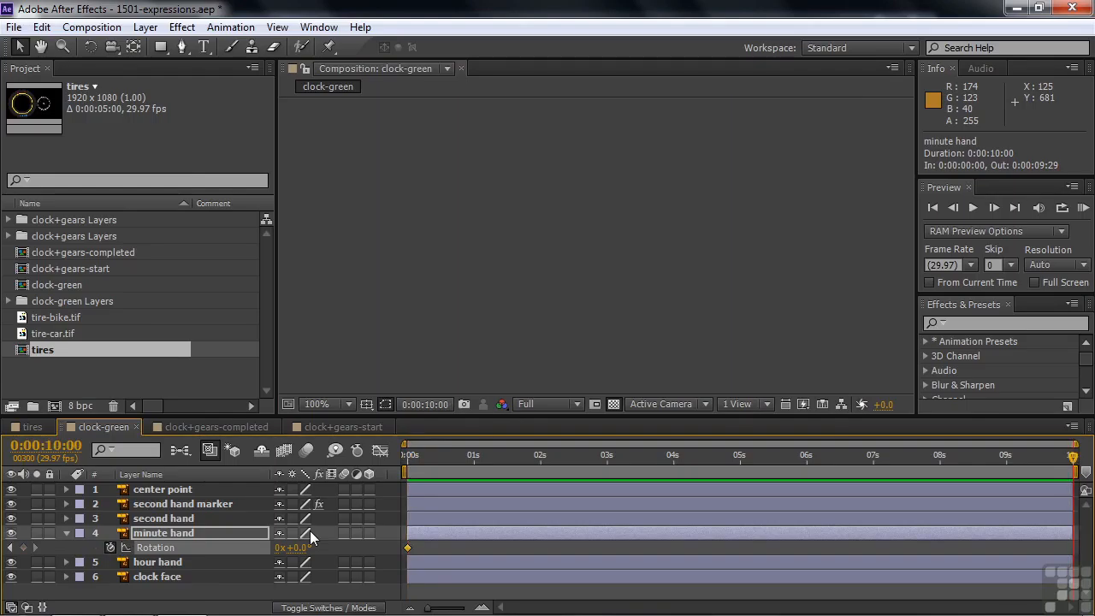
click(276, 547)
text(12)
key(Return)
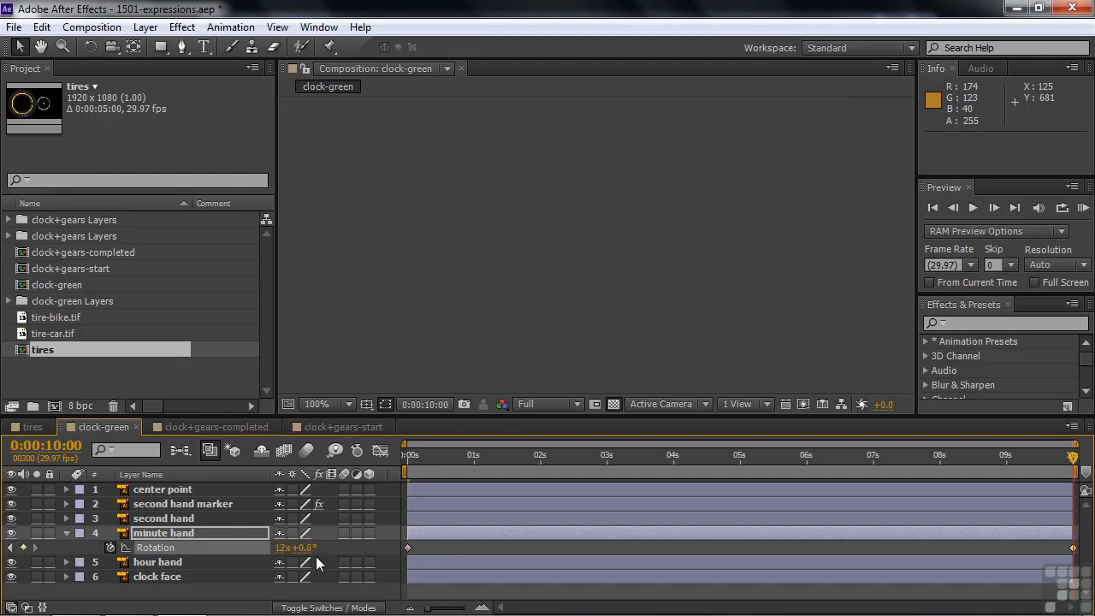
drag(444, 459, 395, 446)
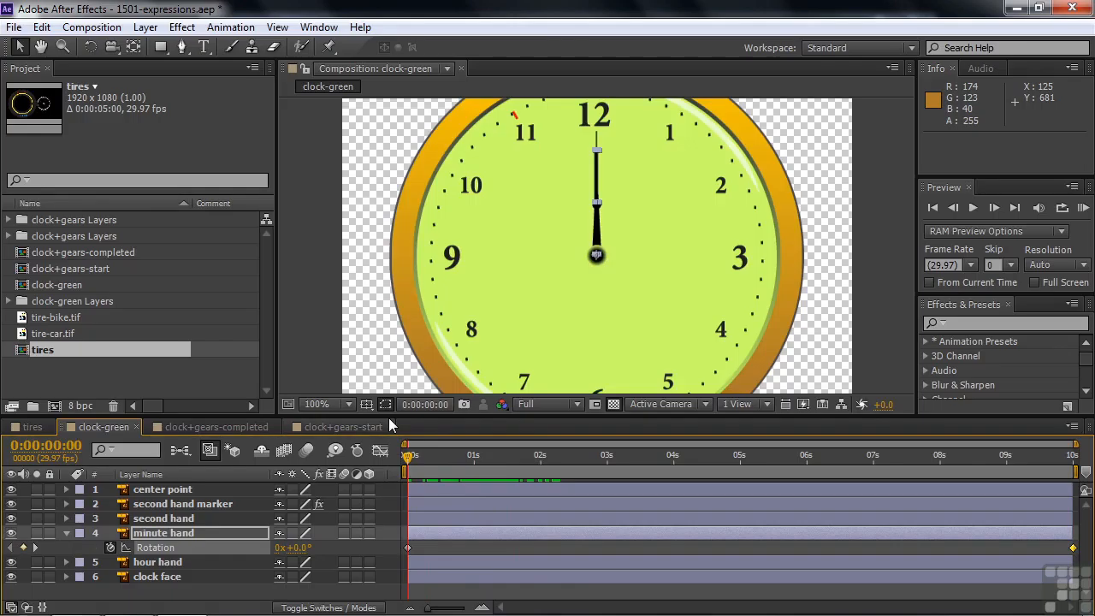
Add an expression to the second hand's Rotation that links it to the minute hand's Rotation multiplied by 60.
click(149, 518)
key(r)
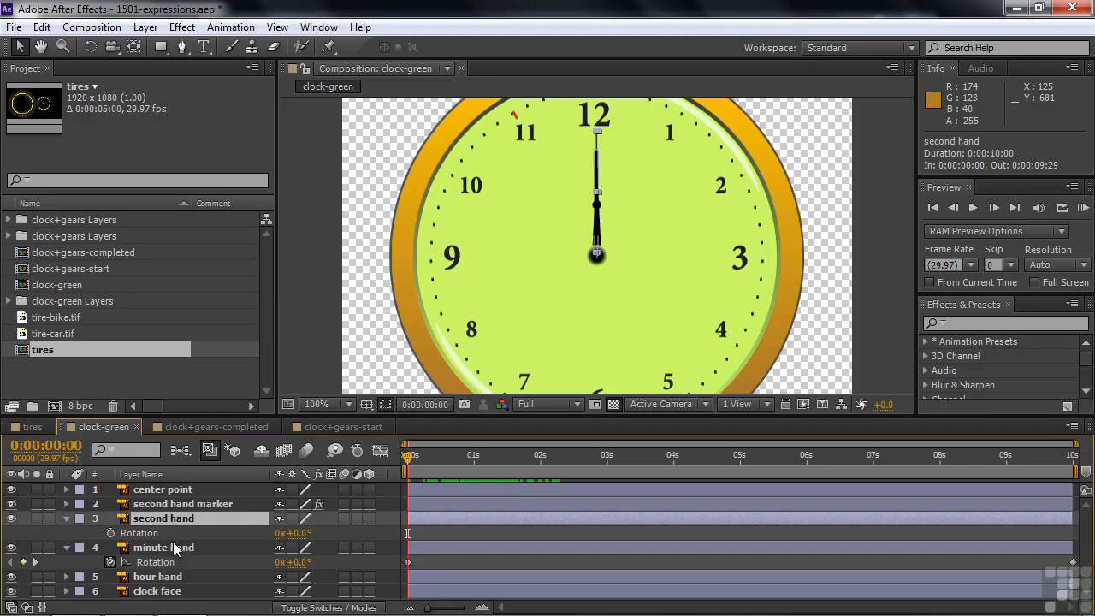
alt+click(112, 533)
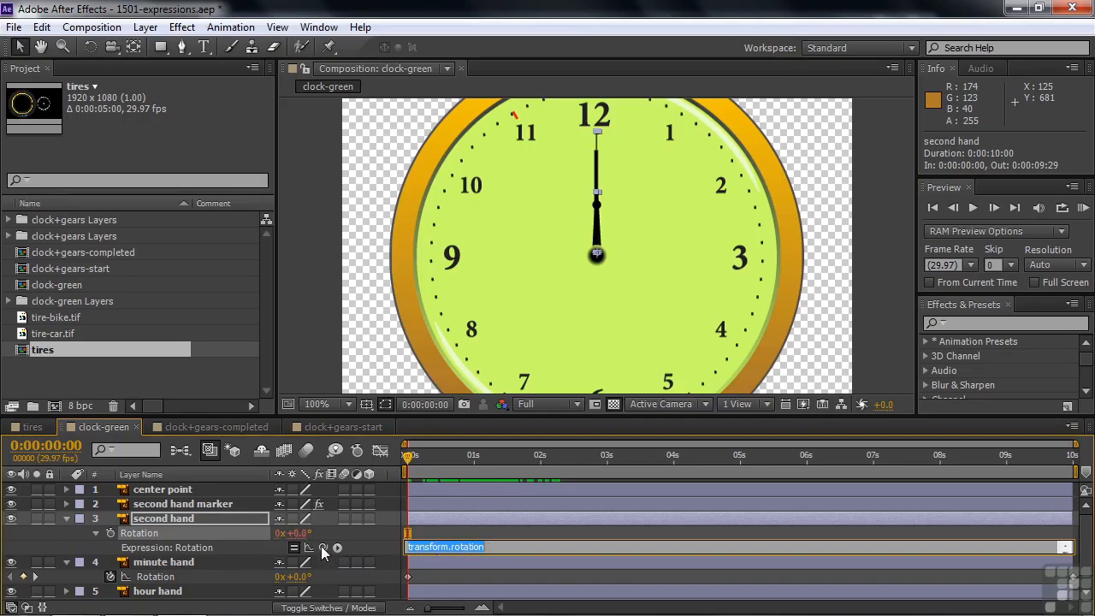
drag(323, 547, 162, 578)
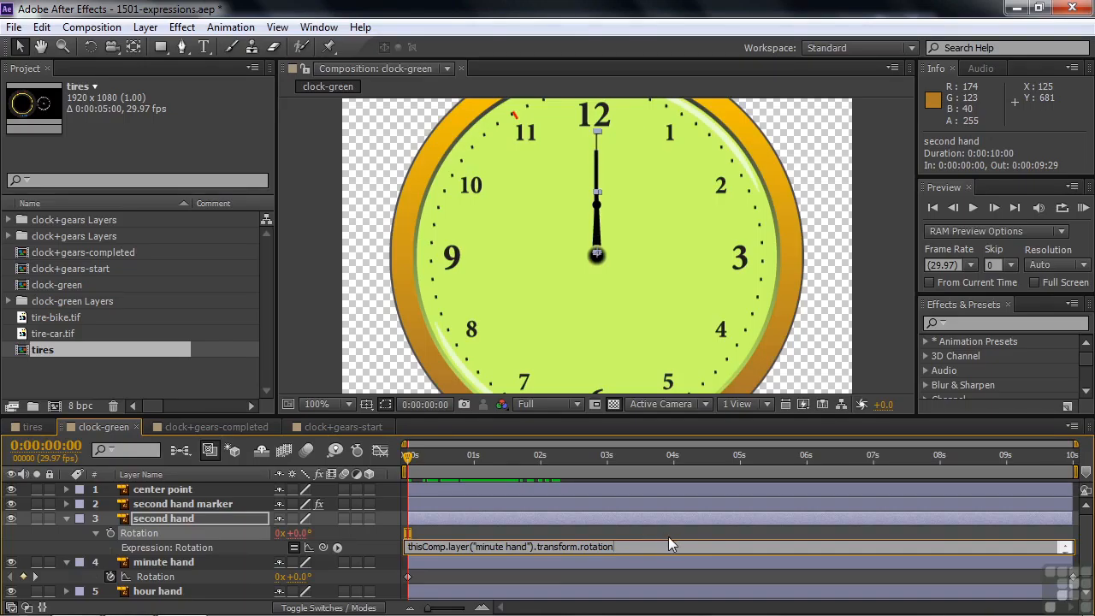
text(*60)
click(669, 538)
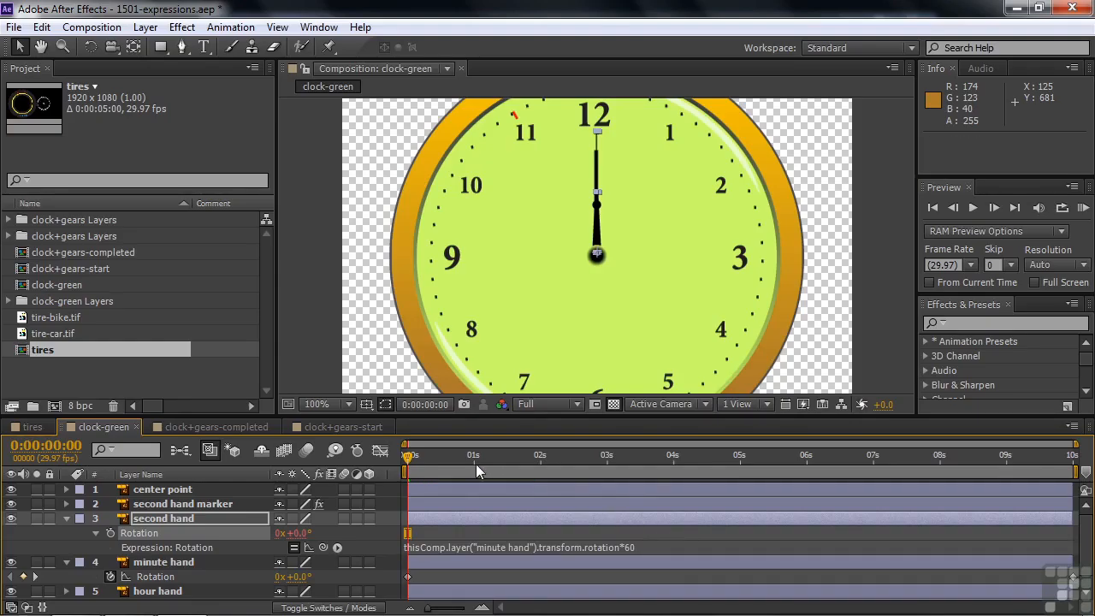
Advance frame by frame to 0:00:00:12 to examine how the second hand moves relative to the minute hand.
key(Page_Down)
key(Page_Down)
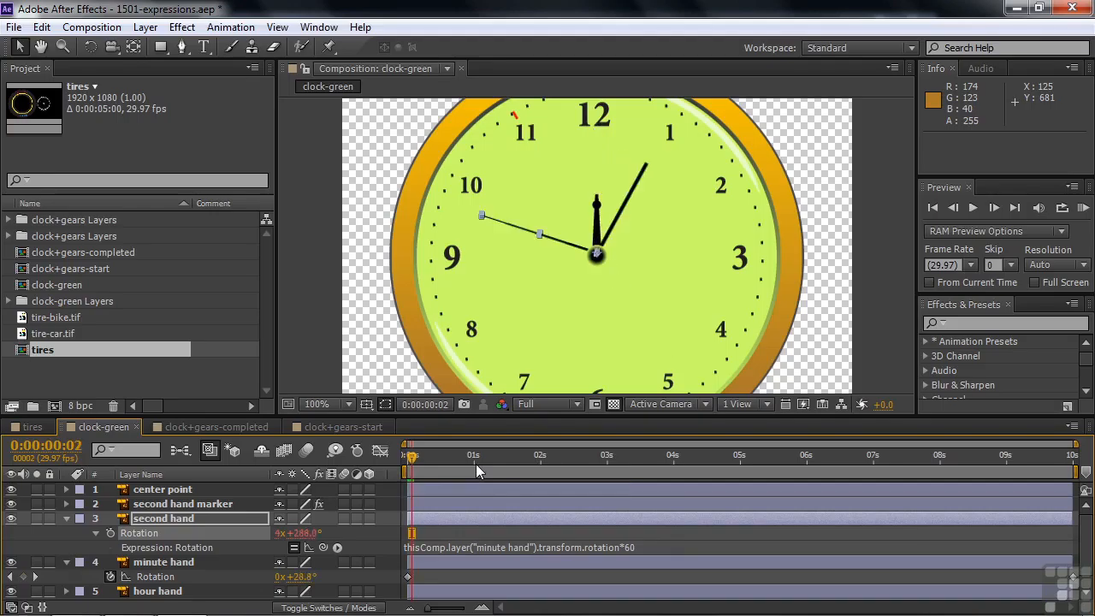
key(Page_Down)
key(Page_Down)
key(Page_Down)
key(Page_Down)
key(Page_Down)
key(Page_Down)
key(Page_Down)
key(Page_Down)
key(Page_Down)
key(Page_Down)
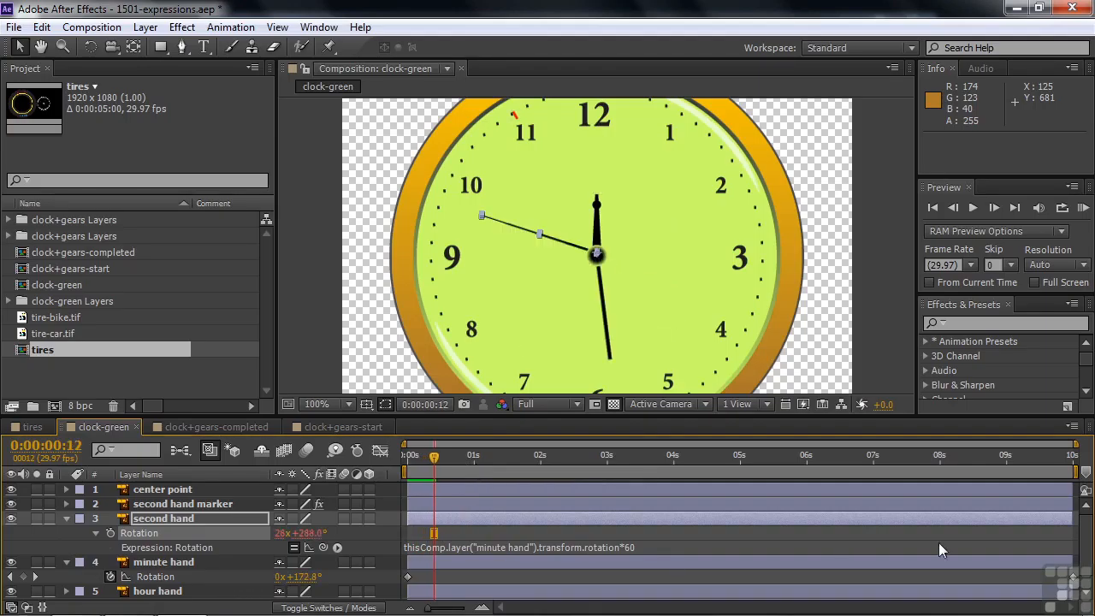
Add an expression to the hour hand's Rotation that links it to the minute hand's Rotation divided by 12, and return to the start.
scroll(1084, 545, down, 1)
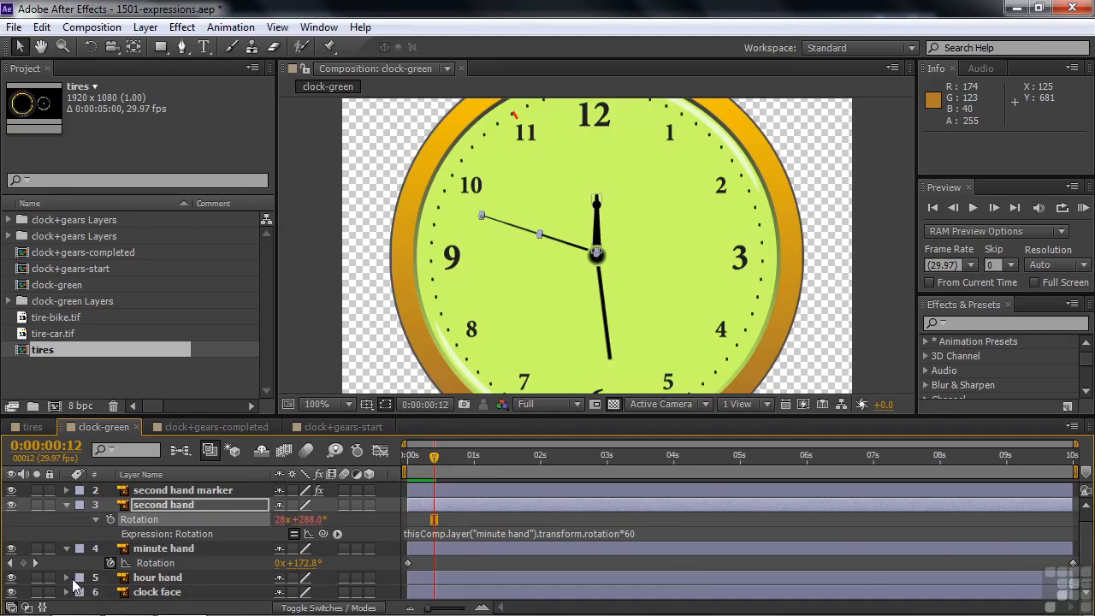
click(169, 581)
key(r)
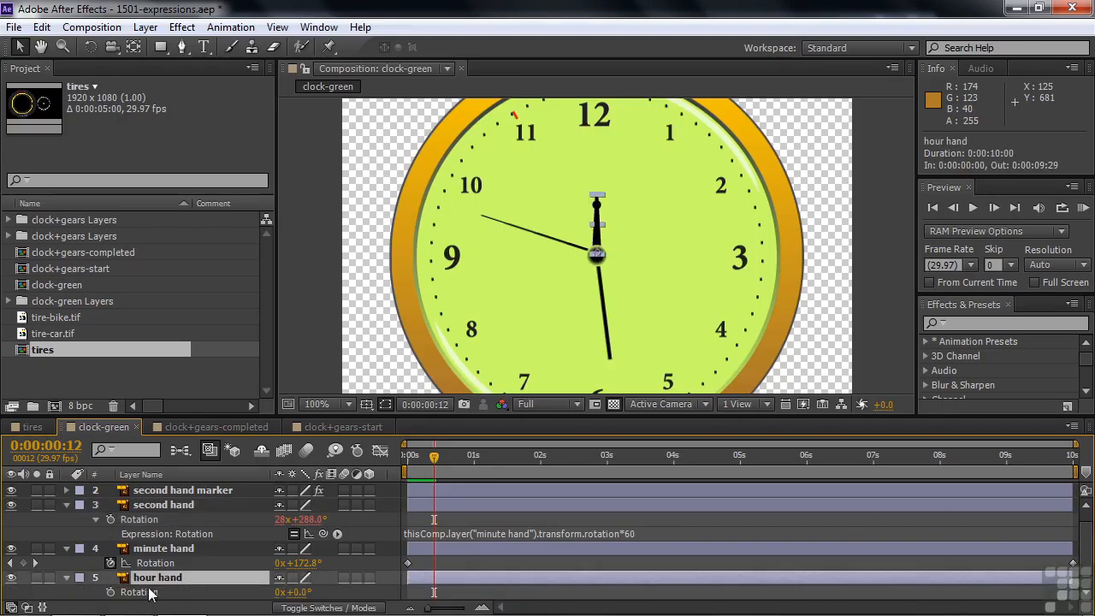
alt+click(110, 593)
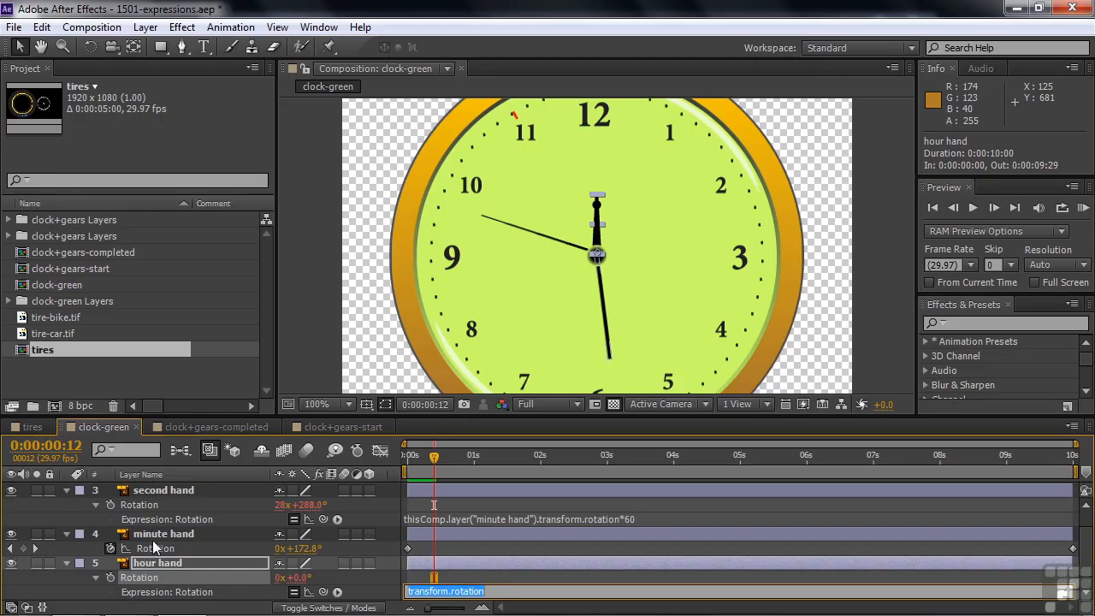
drag(324, 592, 162, 537)
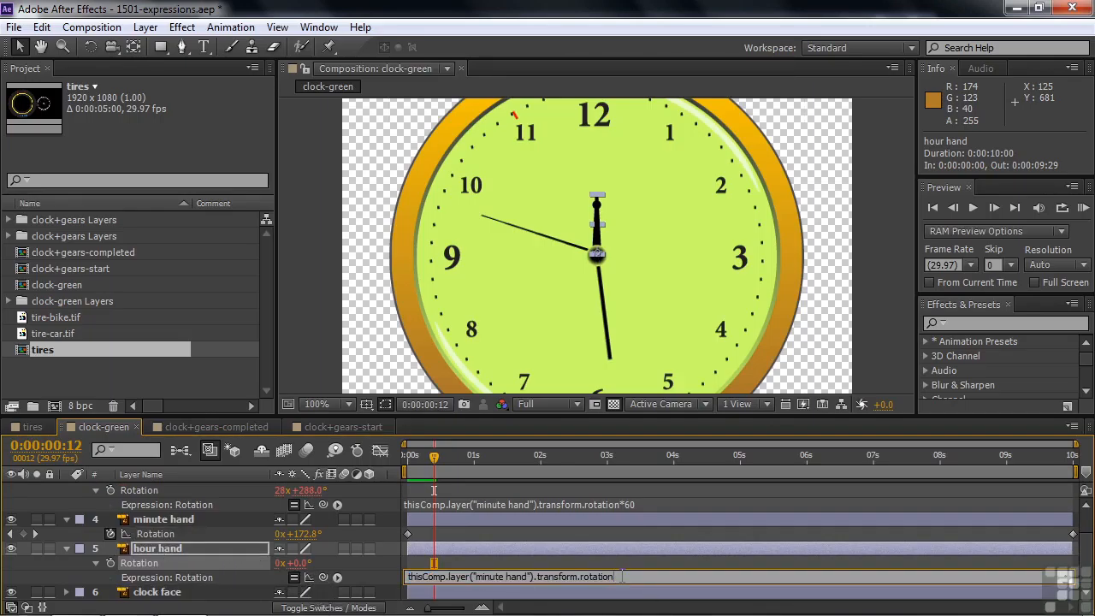
text(/12)
key(KP_Enter)
mouse_move(419, 463)
mouse_down()
mouse_move(522, 470)
mouse_move(405, 466)
mouse_up()
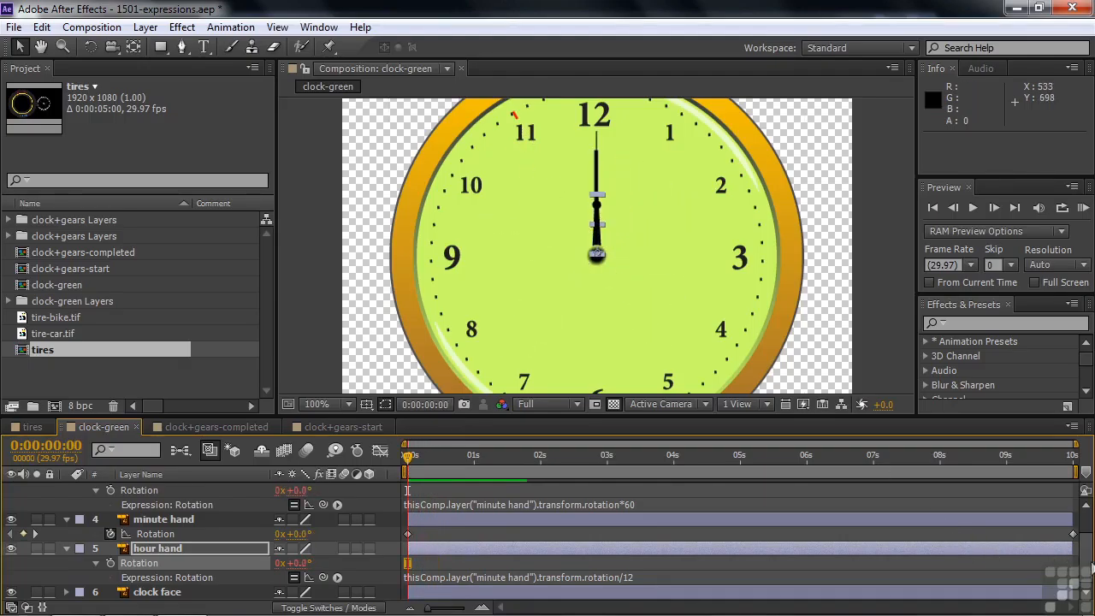
Add an expression linking the second hand marker's Rotation to the second hand's Rotation, and step into the animation to check it.
scroll(1086, 569, up, 2)
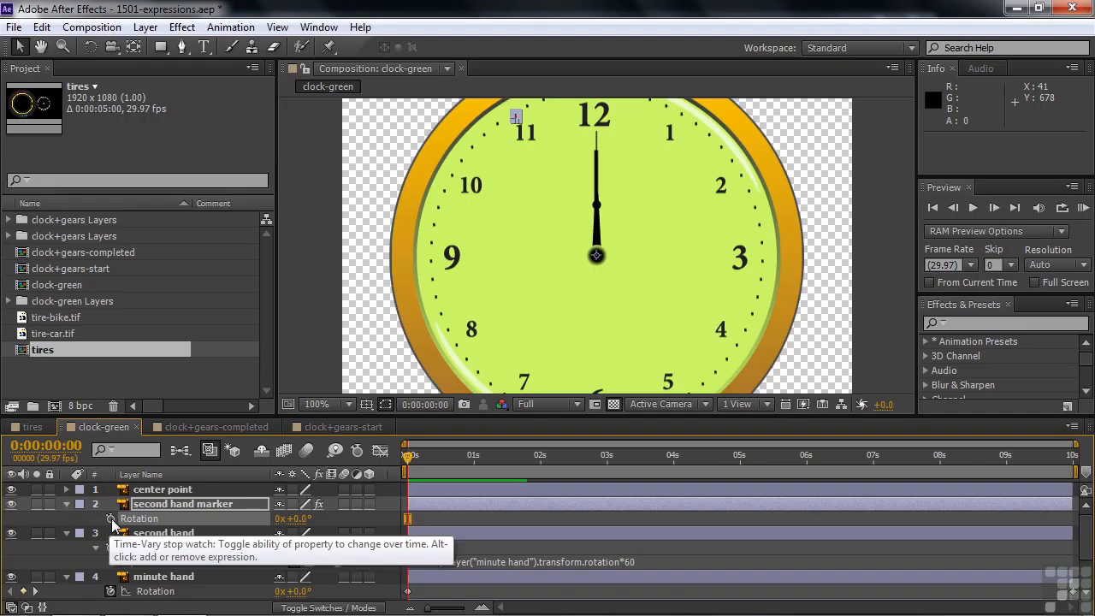
alt+click(111, 517)
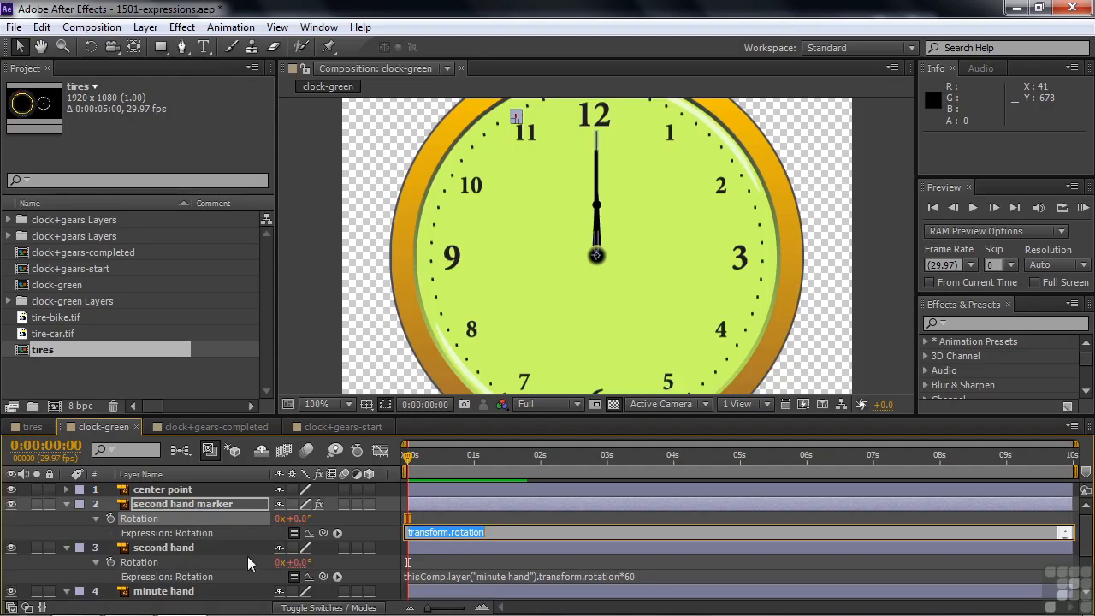
drag(323, 532, 147, 559)
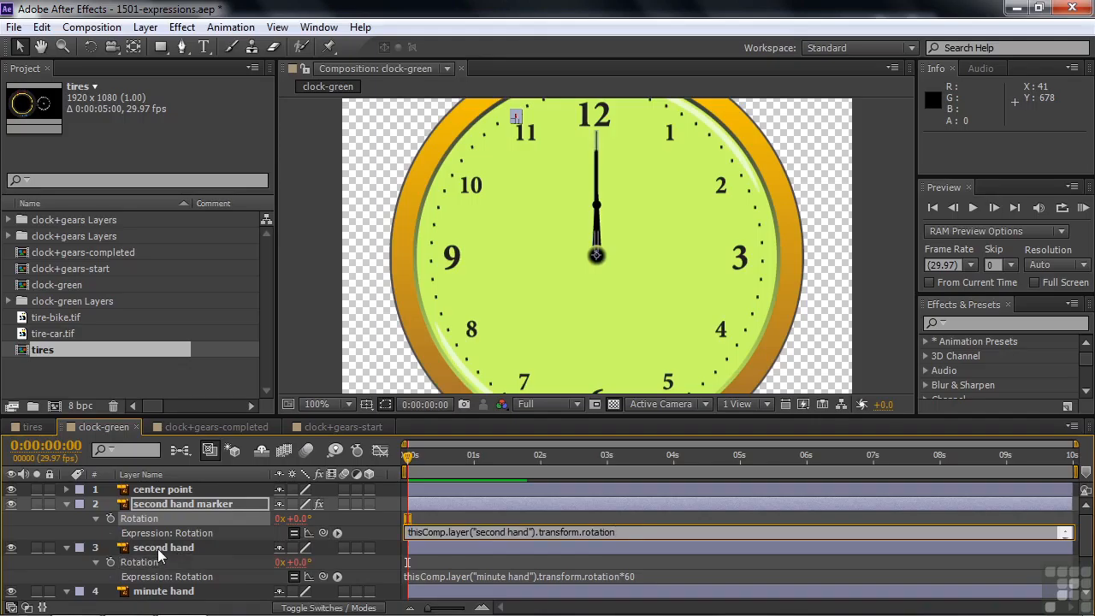
key(KP_Enter)
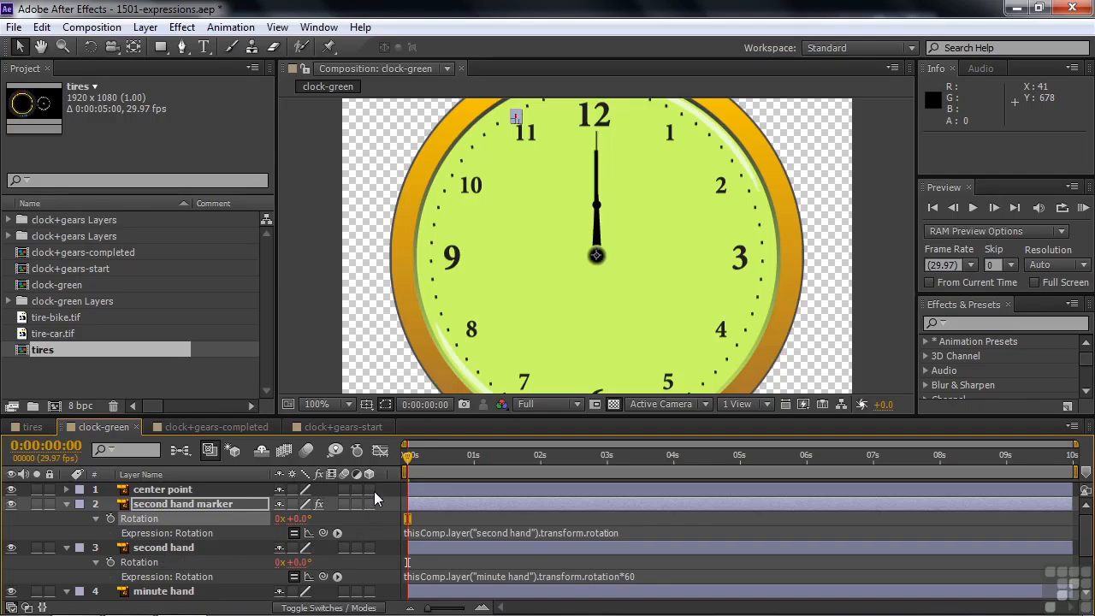
key(space)
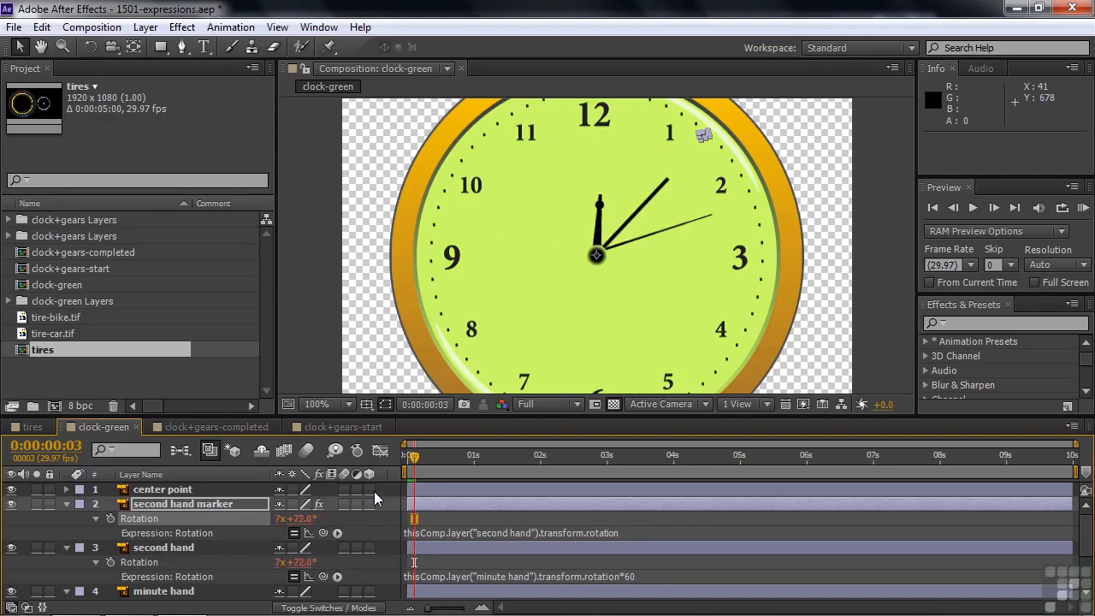
click(22, 518)
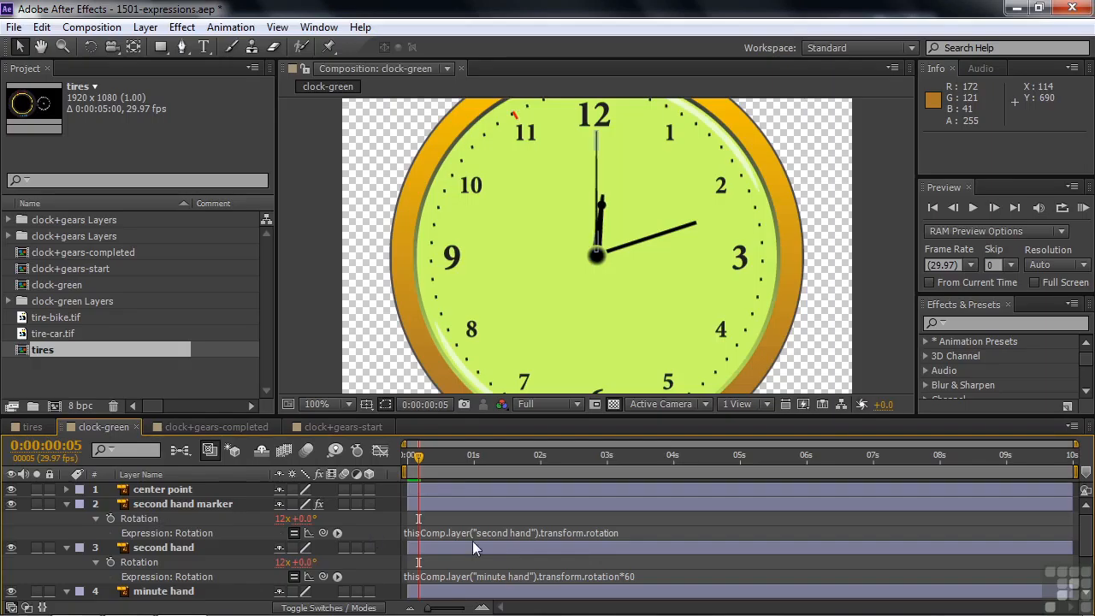
Append +30 to the second hand marker's Rotation expression to offset it from the second hand by 30 degrees.
click(142, 517)
click(164, 536)
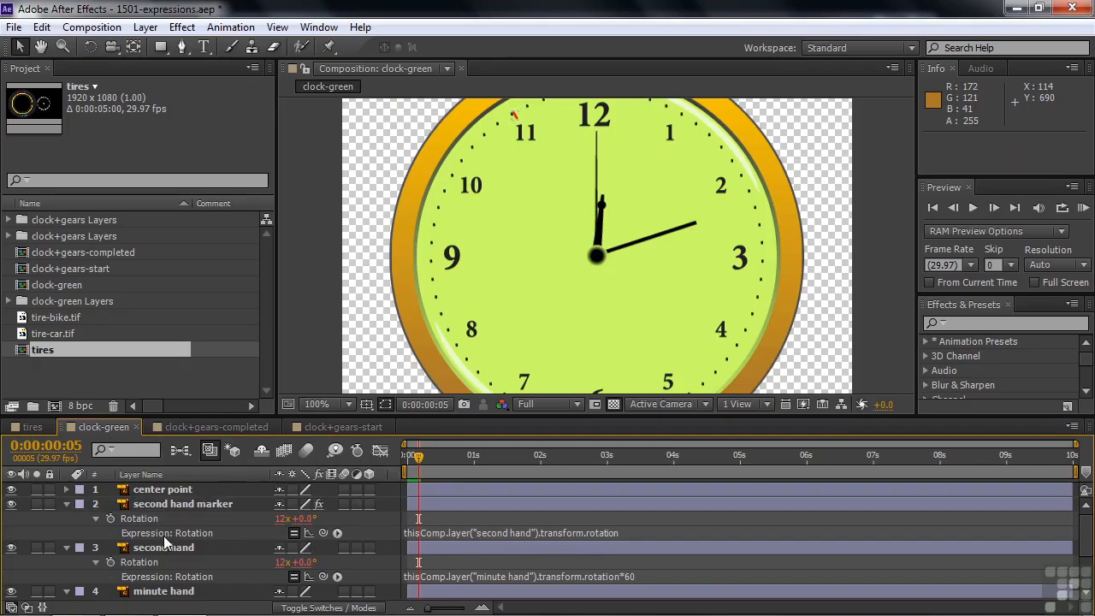
click(527, 530)
click(621, 532)
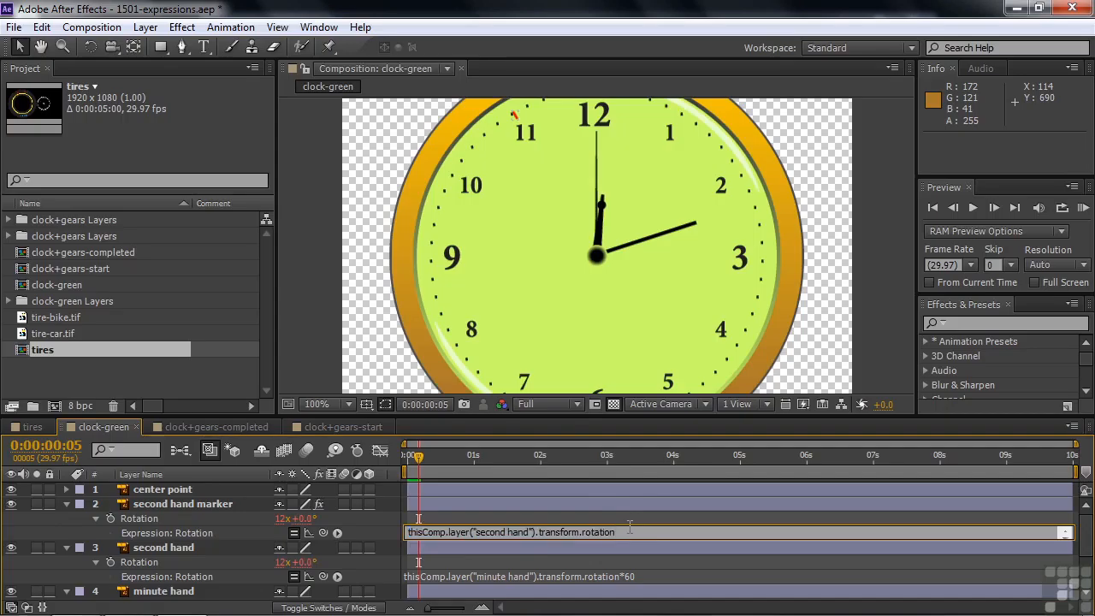
text(+30)
key(KP_Enter)
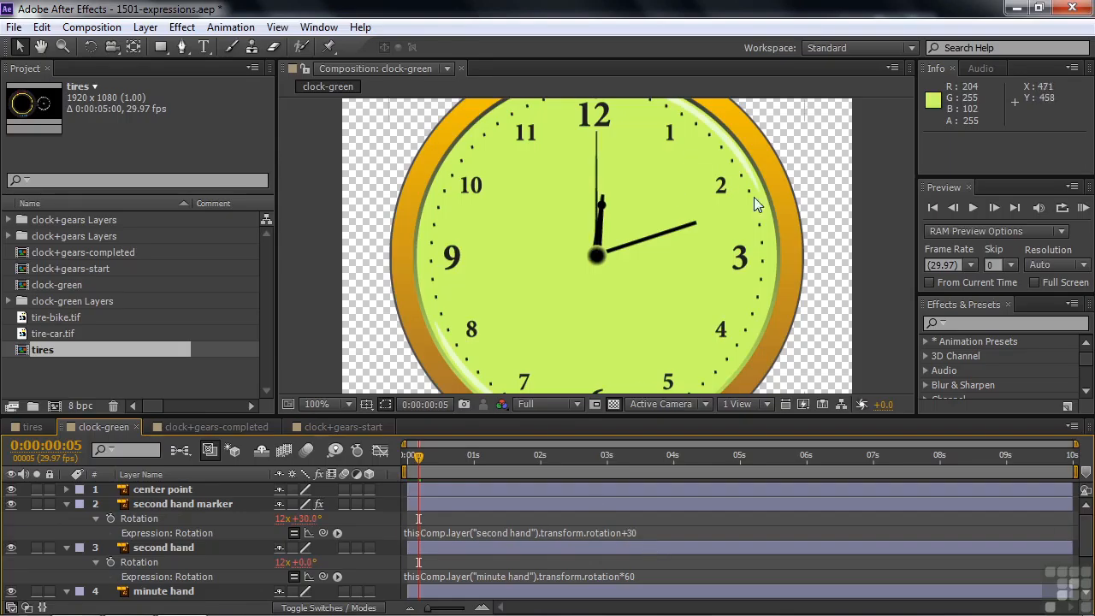
Step through a few frames and preview from the start to check the marker's alignment with the second hand.
drag(739, 203, 742, 227)
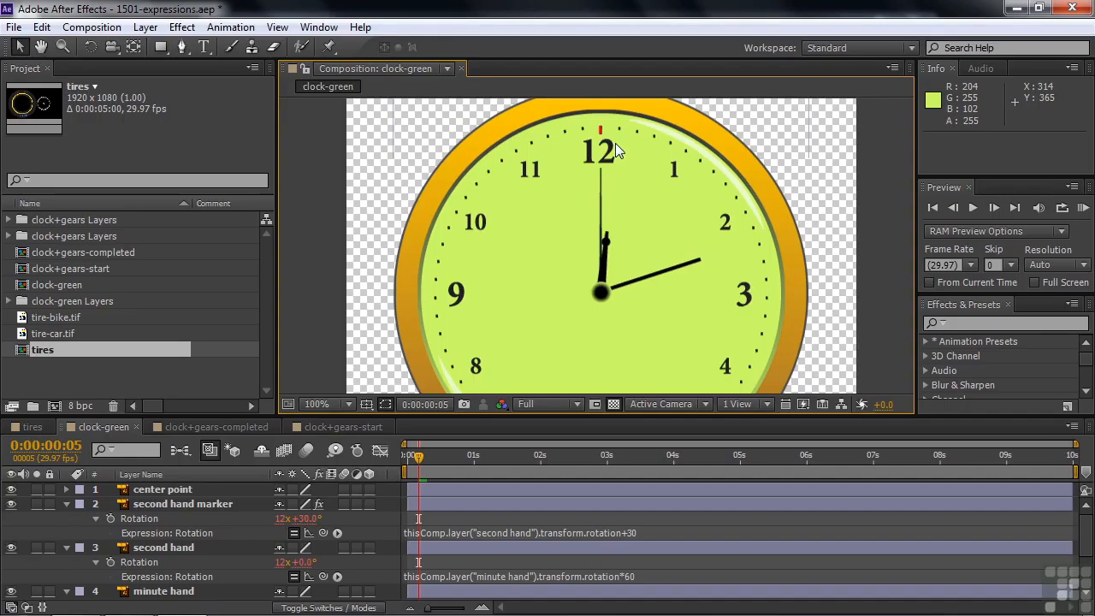
key(Page_Down)
key(Page_Down)
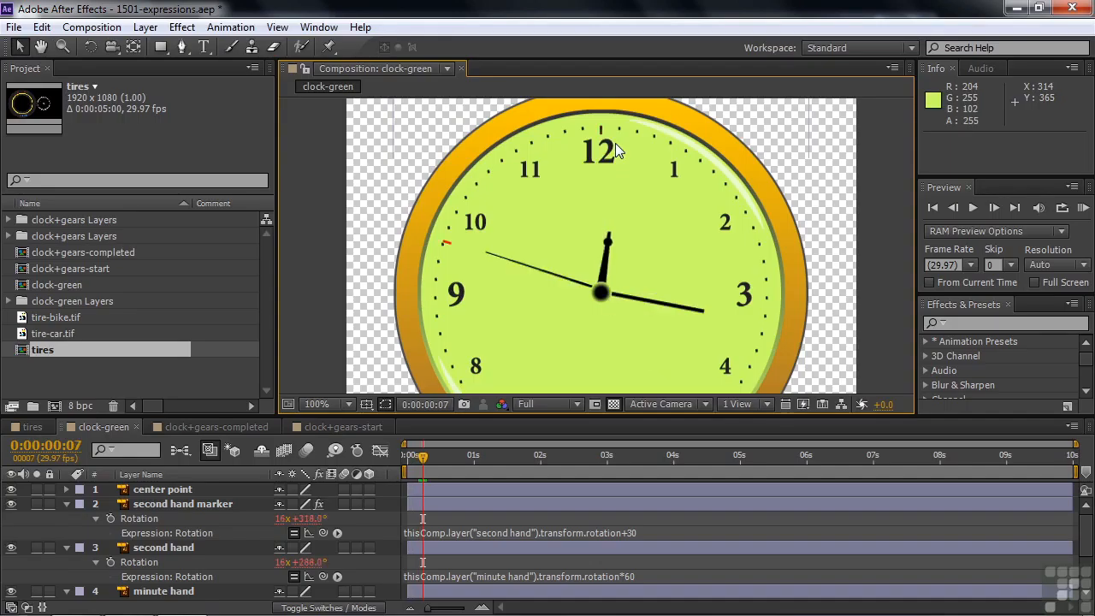
key(Page_Down)
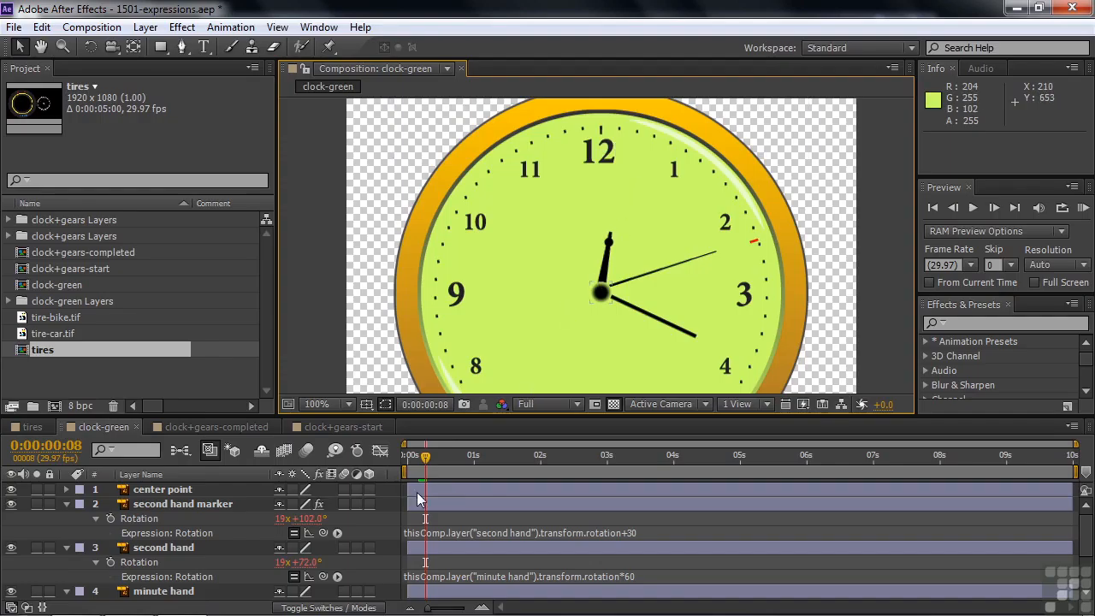
drag(422, 467, 397, 460)
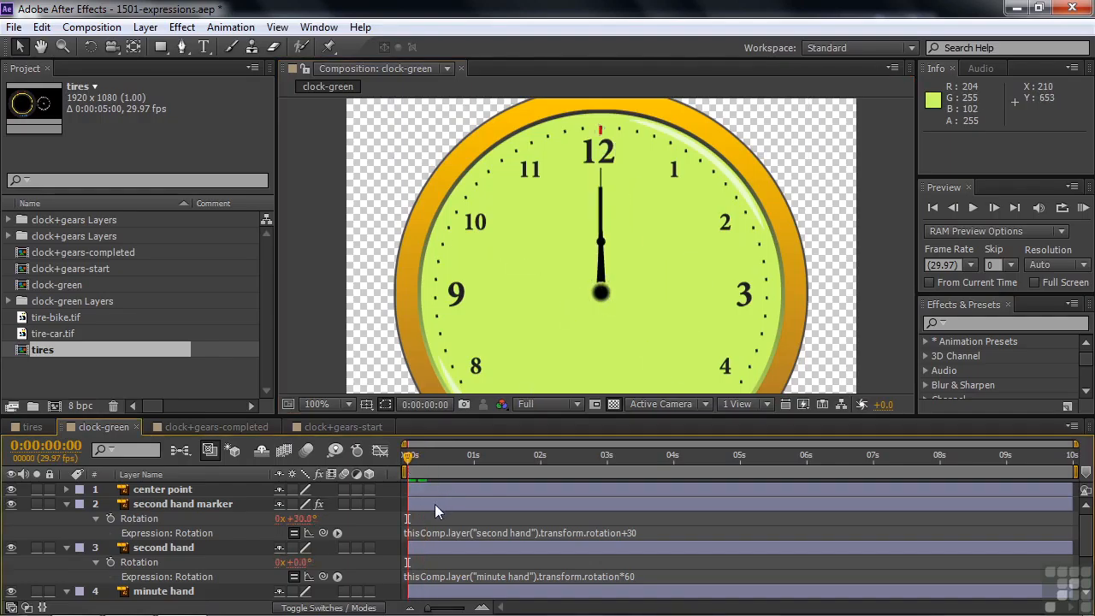
key(space)
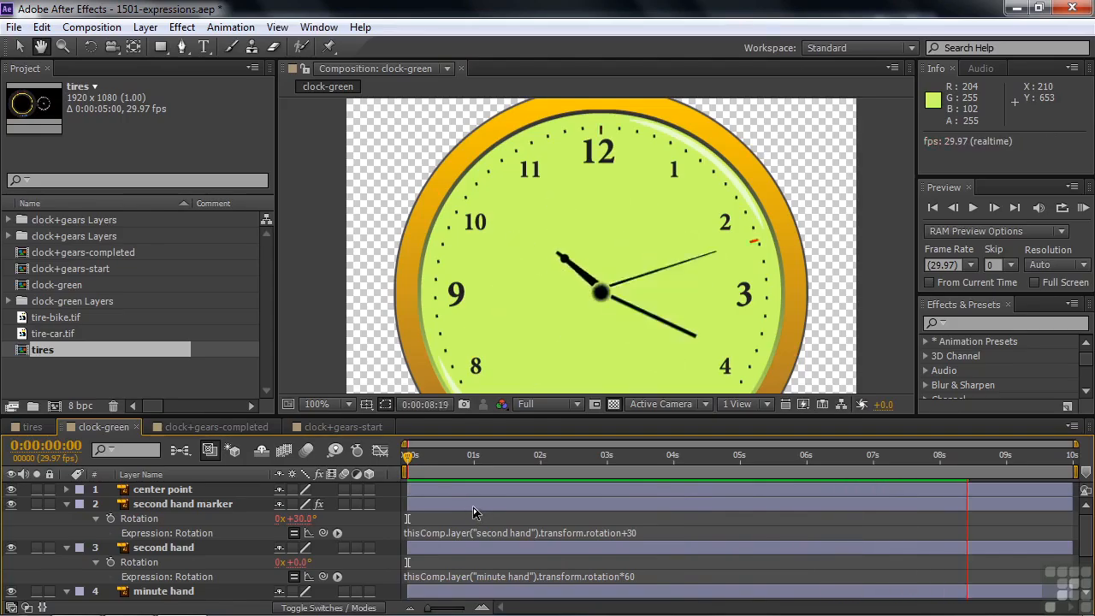
key(space)
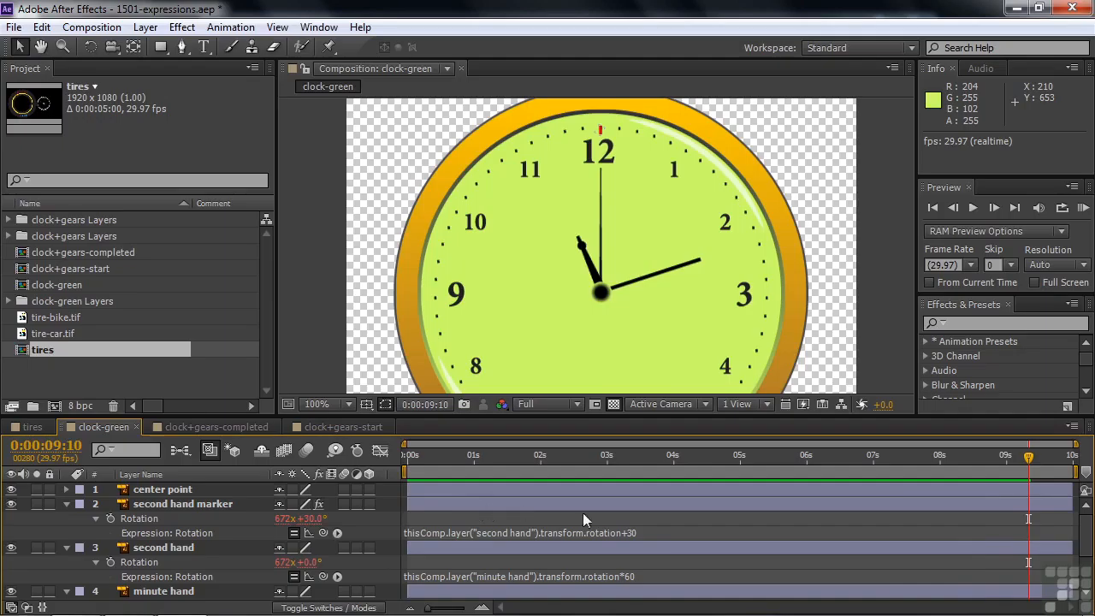
Set the minute hand's Rotation keyframe at 0:00:10:00 to 1 full revolution, and preview the clock from the start.
scroll(1088, 548, down, 3)
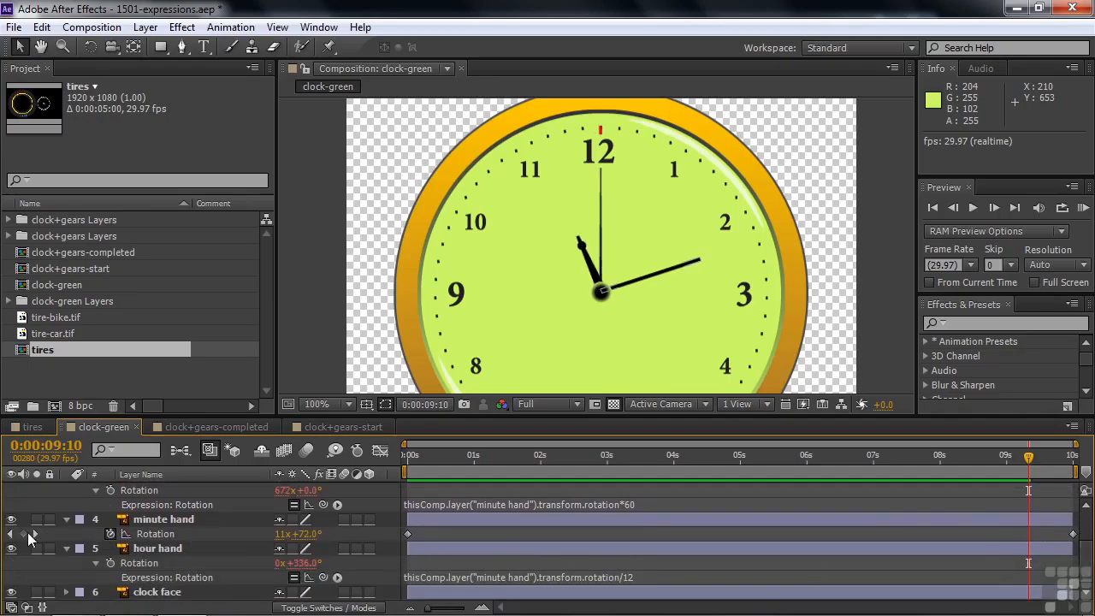
click(34, 533)
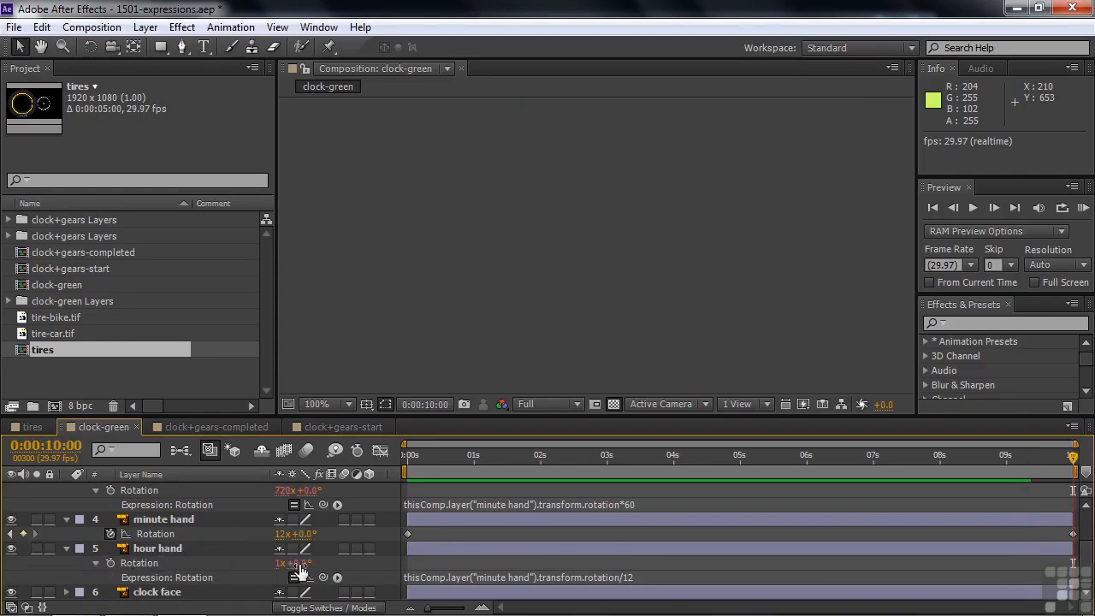
click(283, 534)
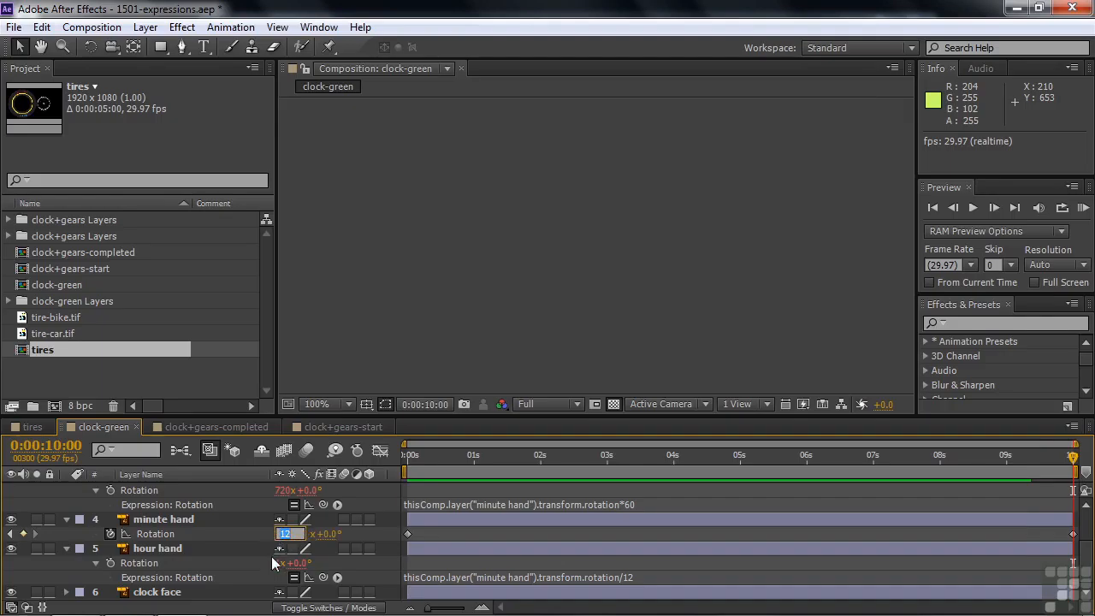
text(10)
key(Tab)
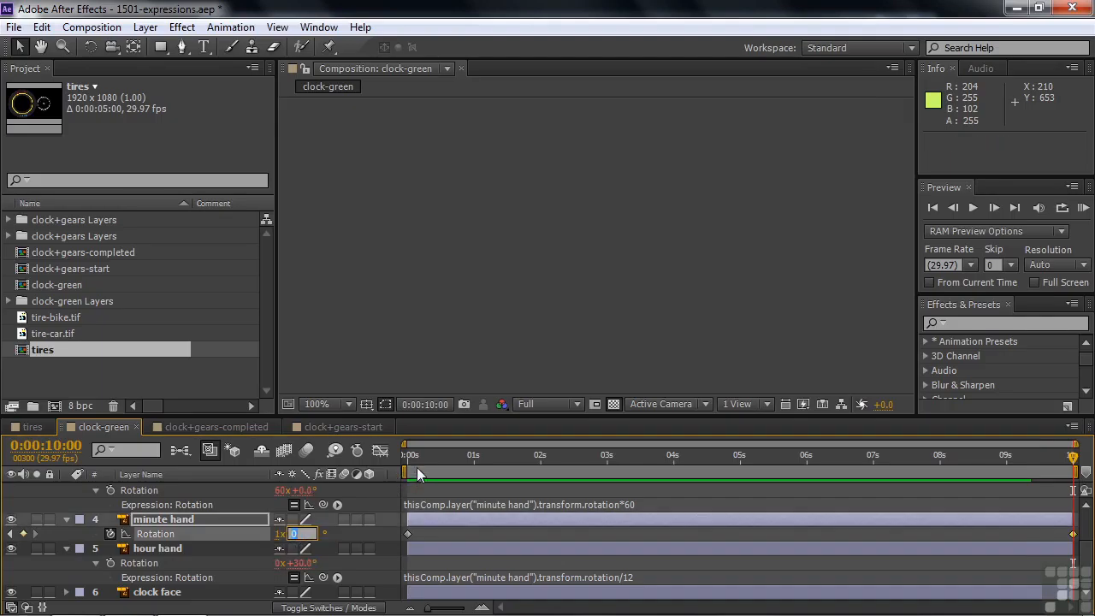
drag(412, 459, 395, 486)
key(space)
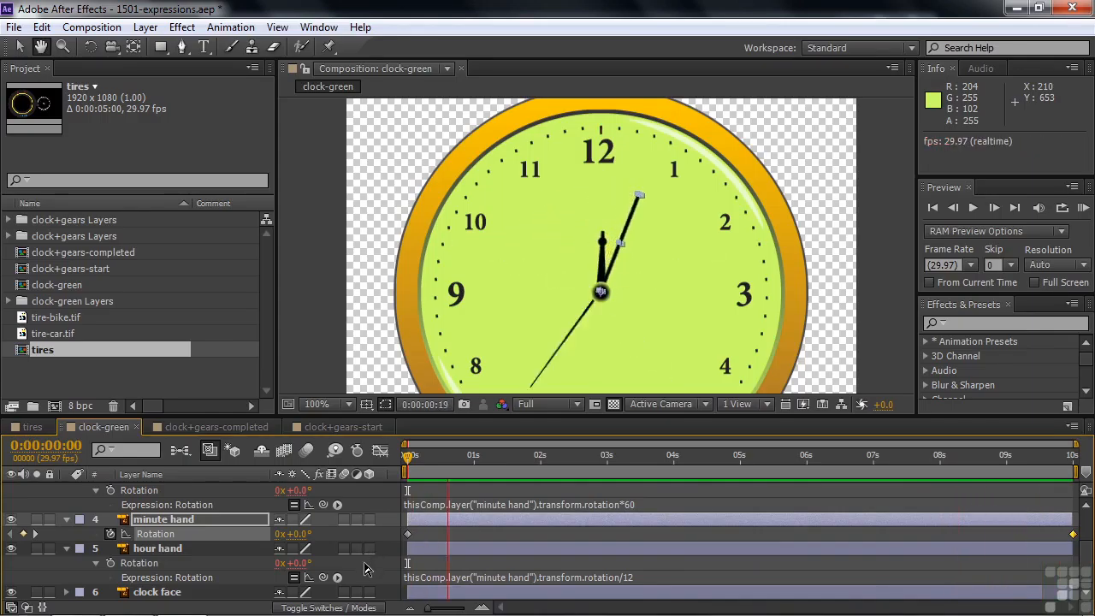
key(space)
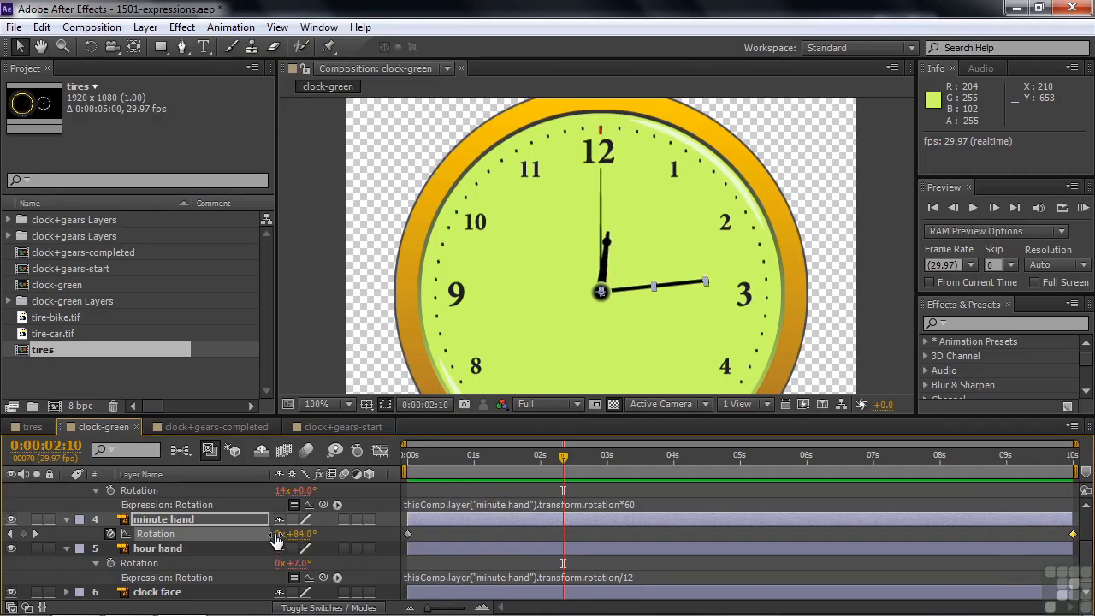
Change the minute hand's Rotation keyframe at 0:00:10:00 to 0 full revolutions plus a partial-turn angle, and preview the slower motion from the start.
click(35, 534)
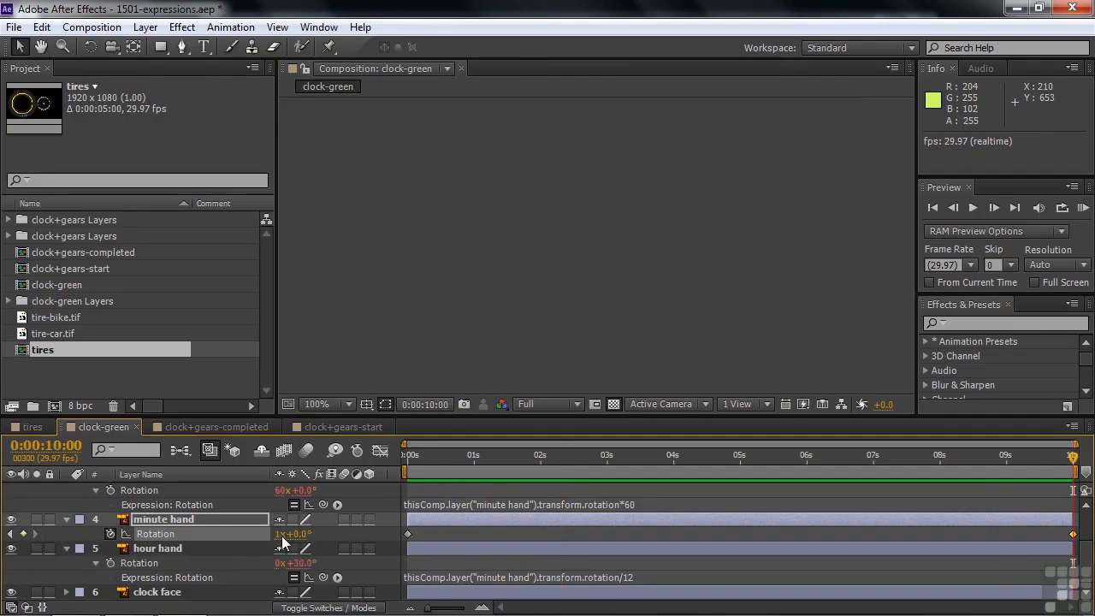
click(283, 536)
text(0)
key(Return)
click(301, 534)
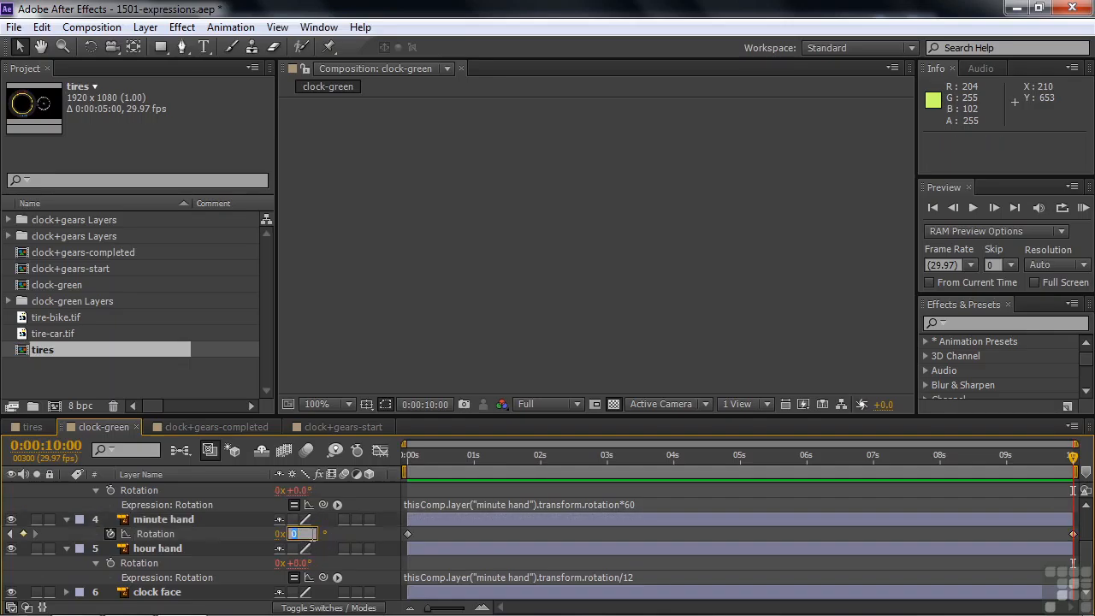
key(Return)
key(Home)
key(space)
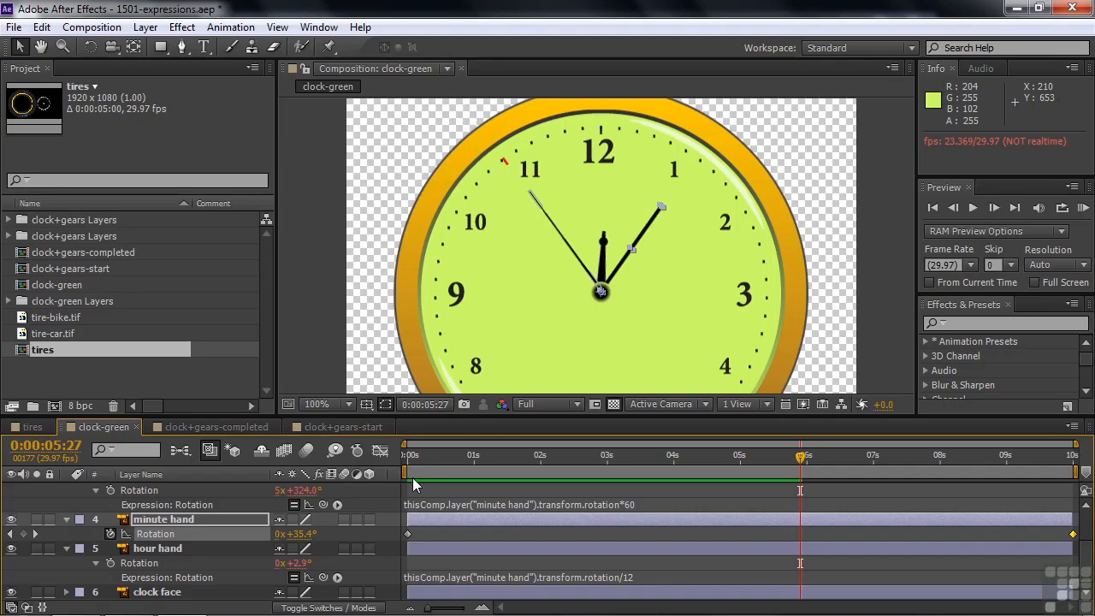
In the clock+gears-completed composition, reveal all layer expressions and examine how the gears' and hour hand's rotations are linked.
click(205, 429)
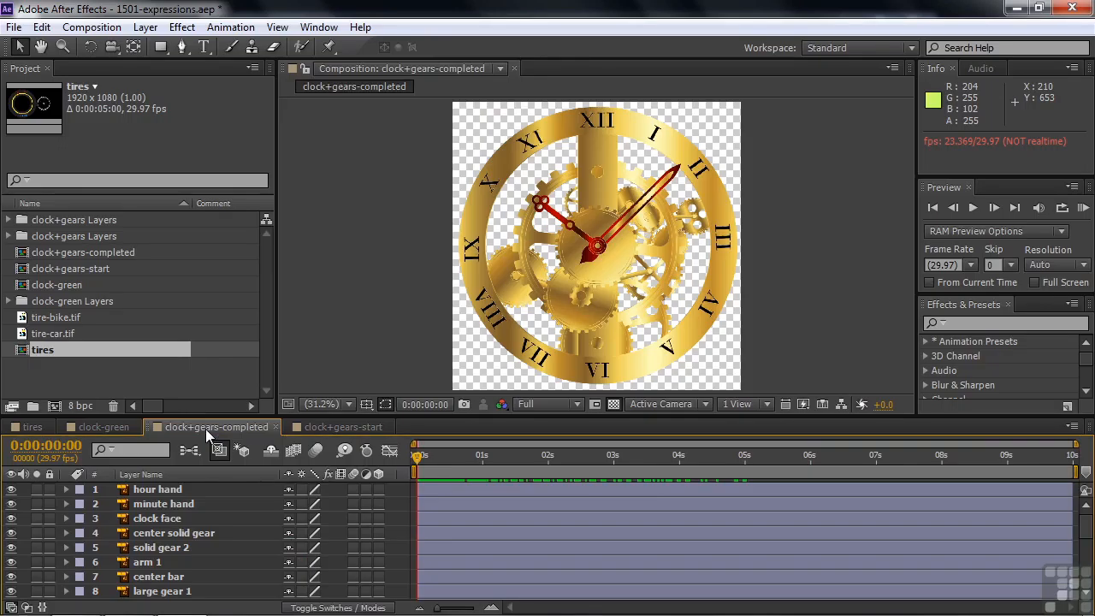
key(e)
key(e)
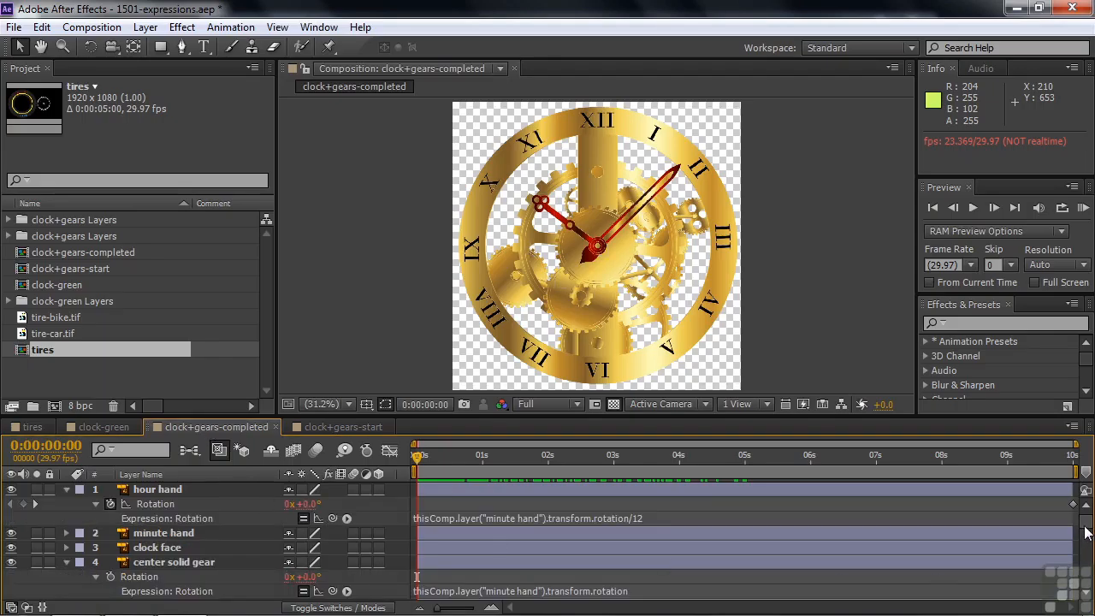
scroll(1086, 548, down, 5)
scroll(1087, 548, down, 8)
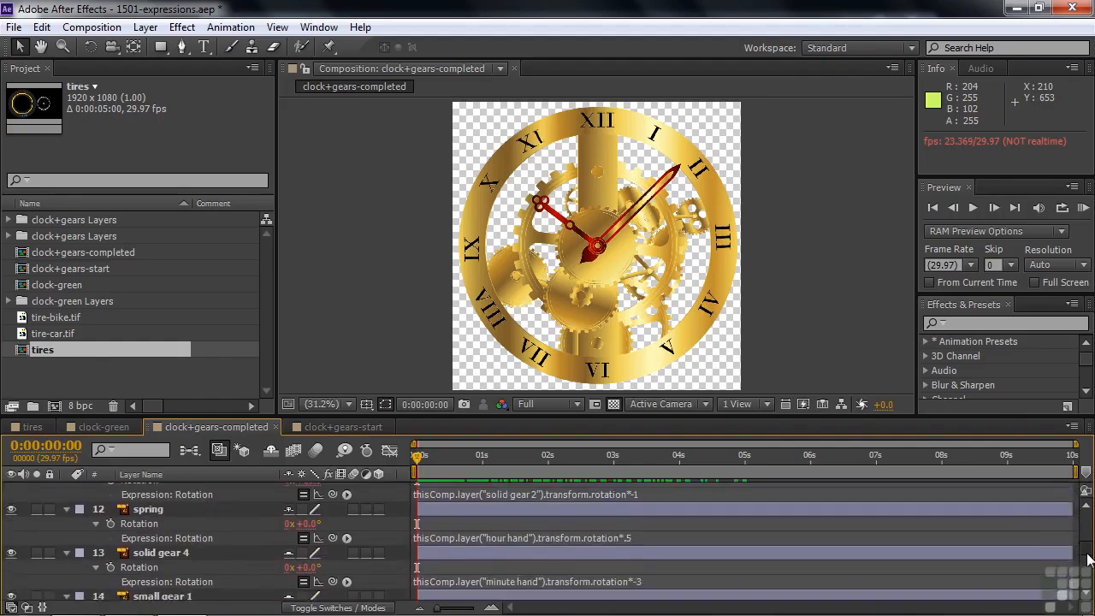
scroll(1089, 530, up, 13)
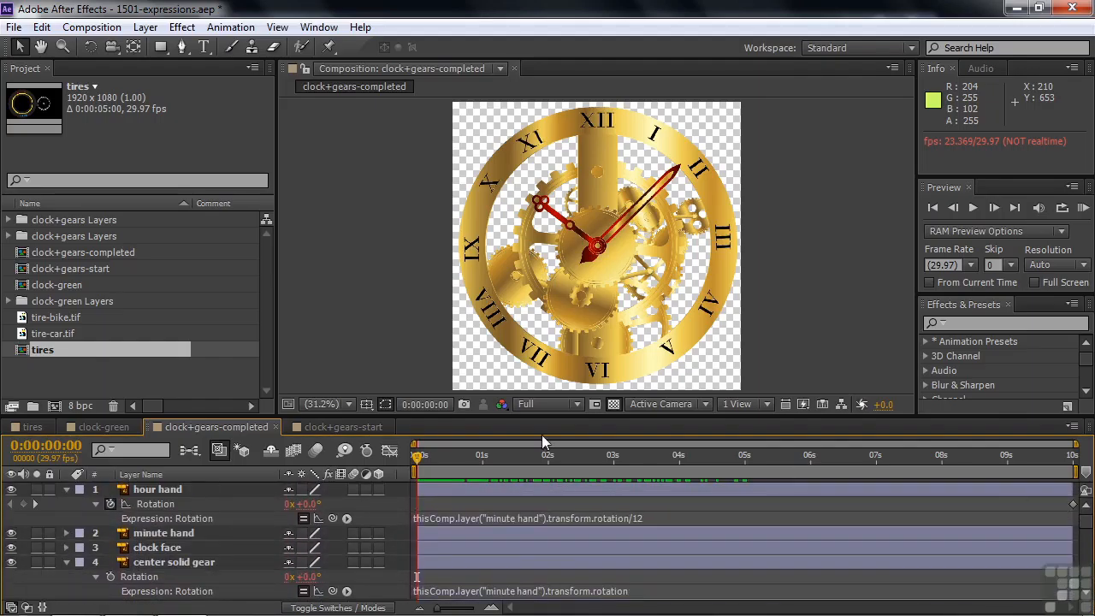
drag(419, 454, 415, 478)
In the clock+gears-start composition, reveal the minute hand layer's Rotation property to inspect it.
click(344, 426)
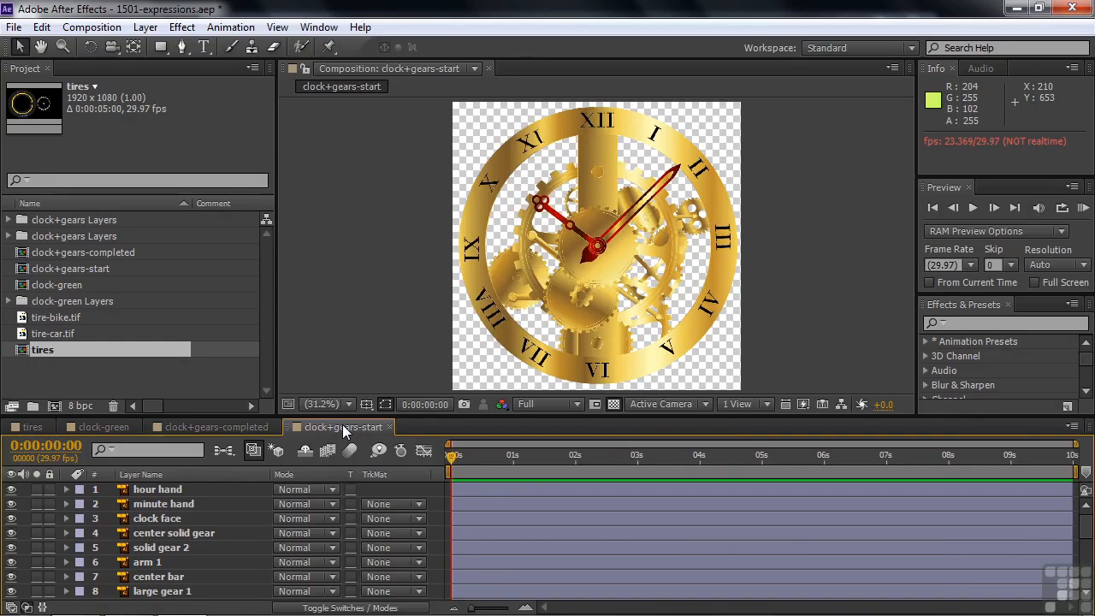
click(148, 490)
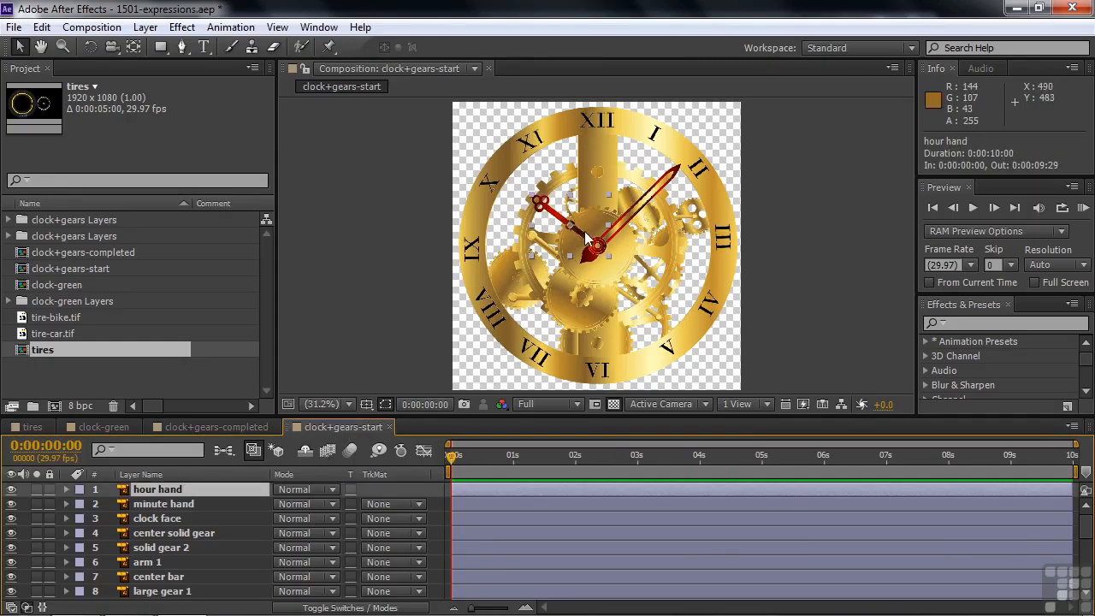
click(160, 504)
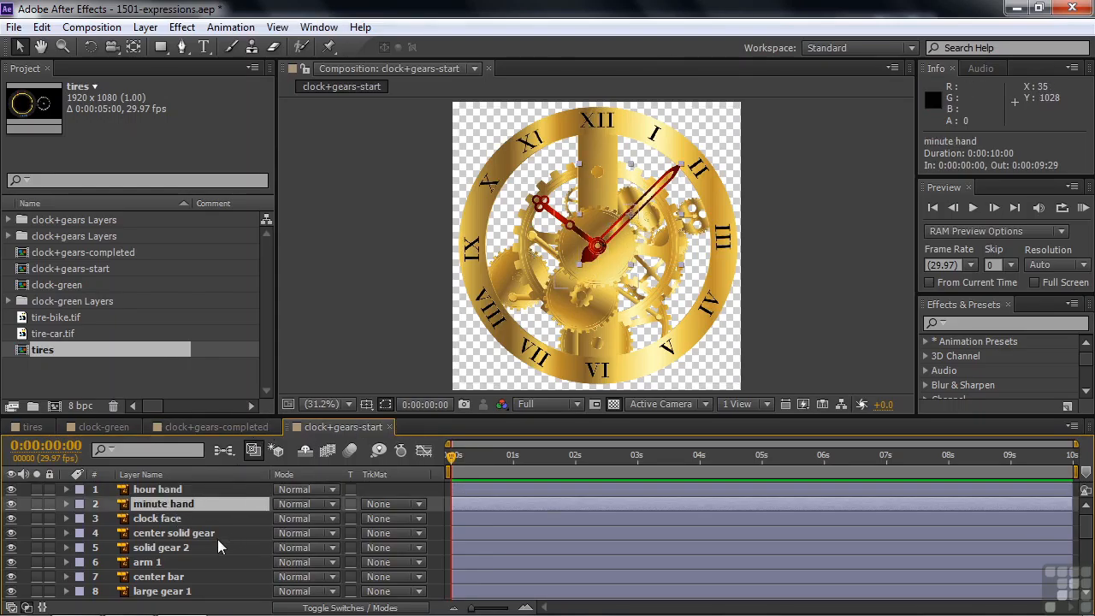
key(r)
drag(289, 524, 301, 523)
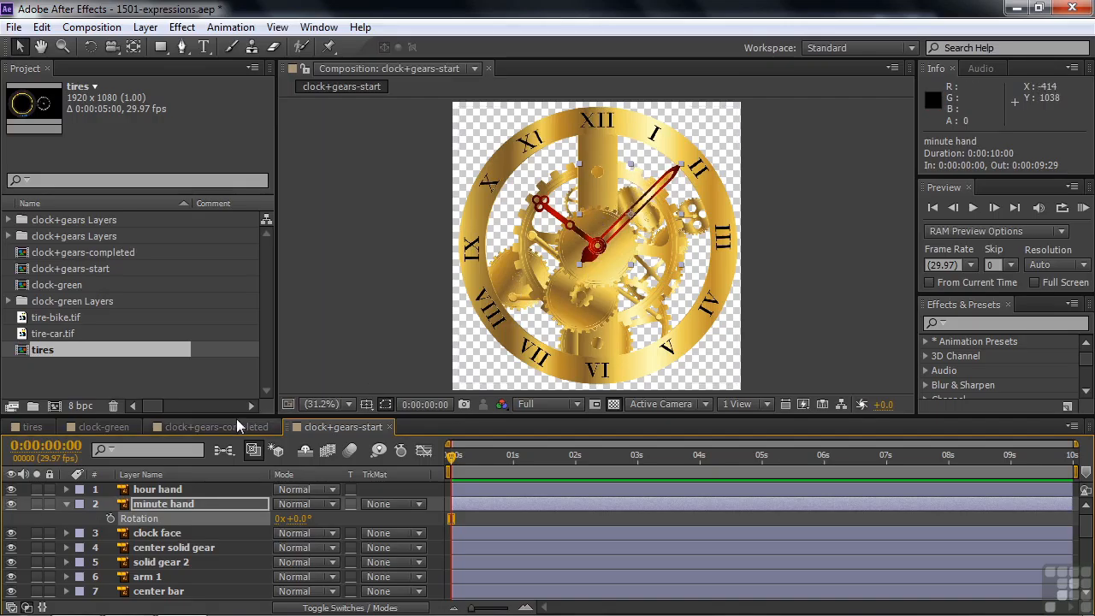
Switch back to the clock+gears-completed composition and put the current time at 0:00:00:00.
click(217, 427)
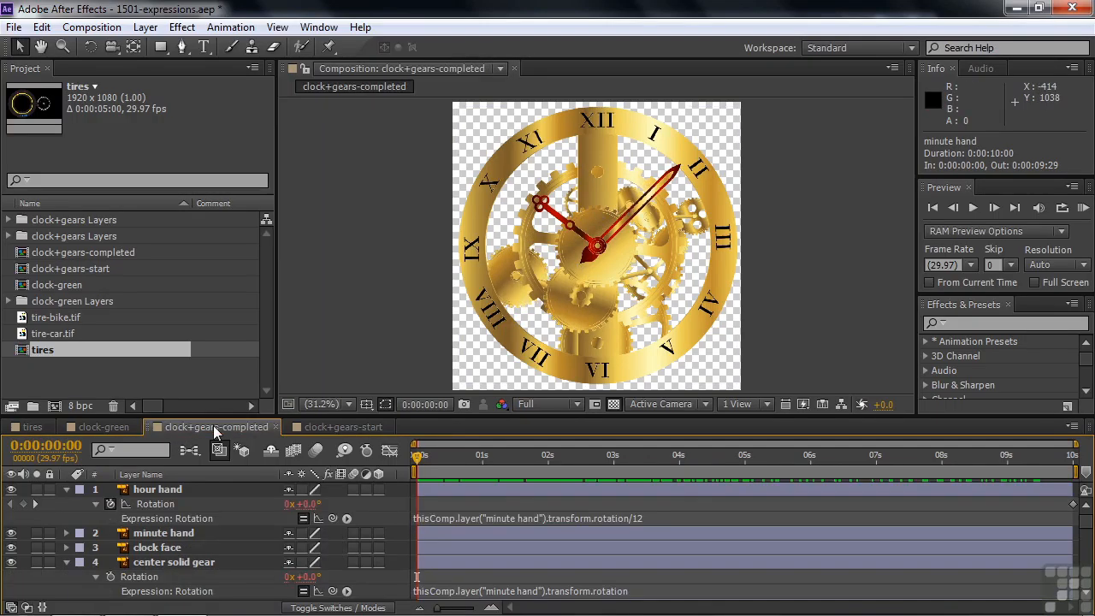
mouse_move(418, 462)
mouse_down()
mouse_move(640, 462)
mouse_move(464, 460)
mouse_move(411, 471)
mouse_up()
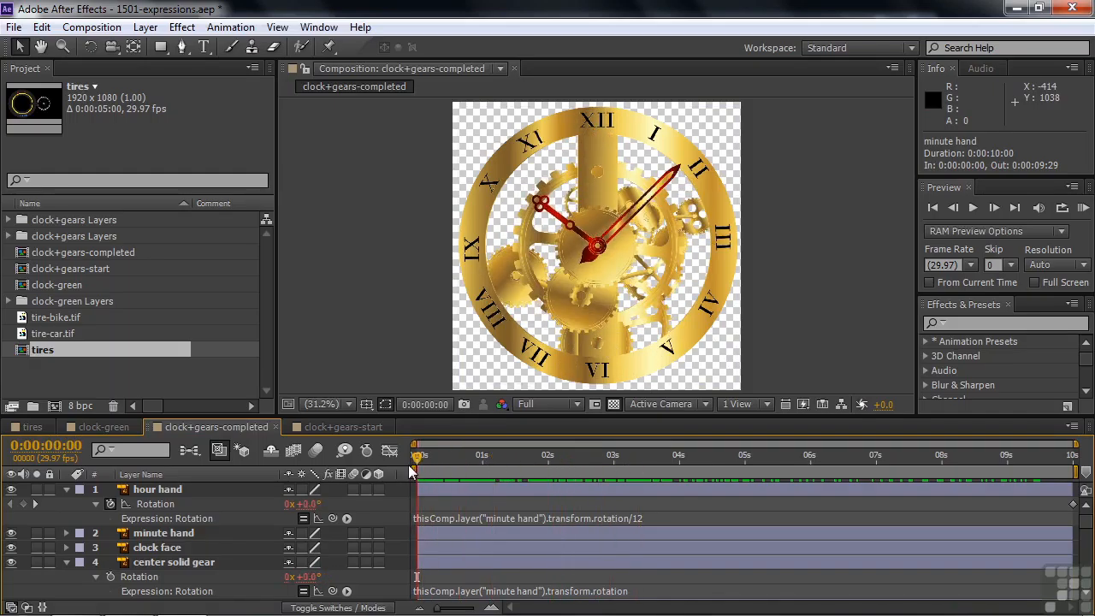